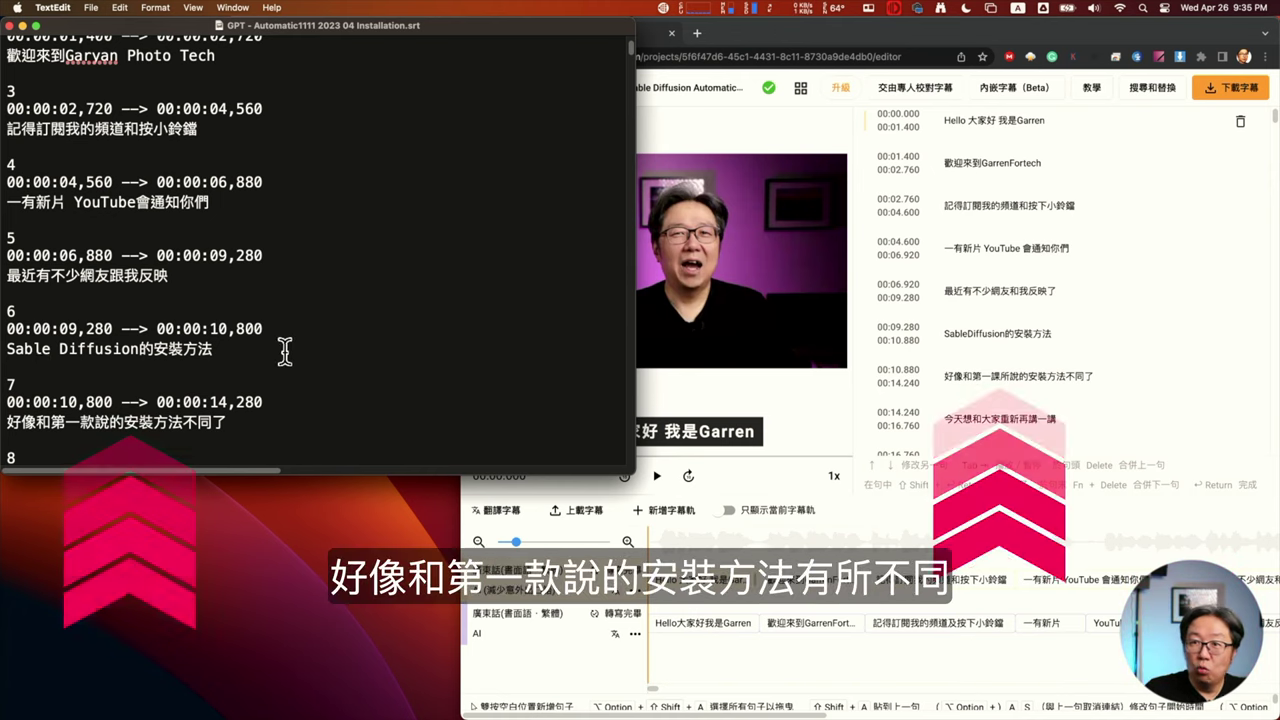
{"action": "scroll", "coordinate": [294, 352], "scroll_direction": "down", "scroll_amount": 1}
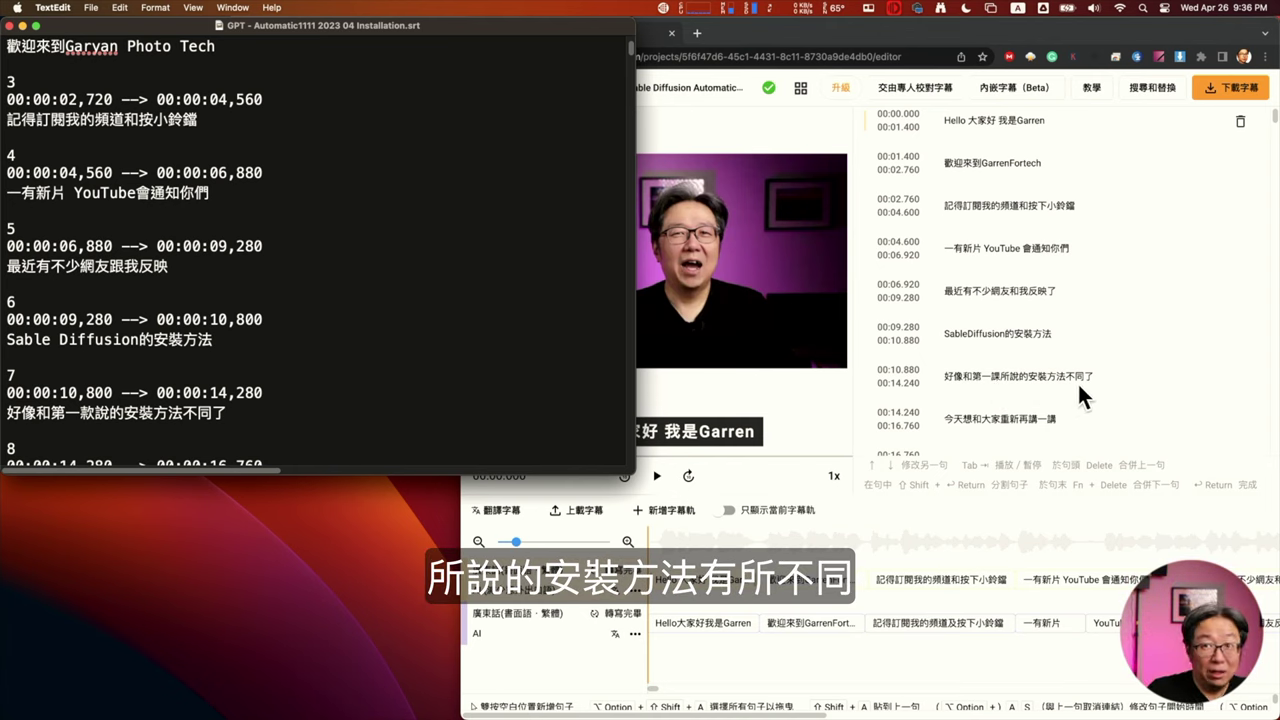
{"action": "scroll", "coordinate": [1080, 382], "scroll_direction": "down", "scroll_amount": 2}
{"action": "scroll", "coordinate": [261, 360], "scroll_direction": "down", "scroll_amount": 3}
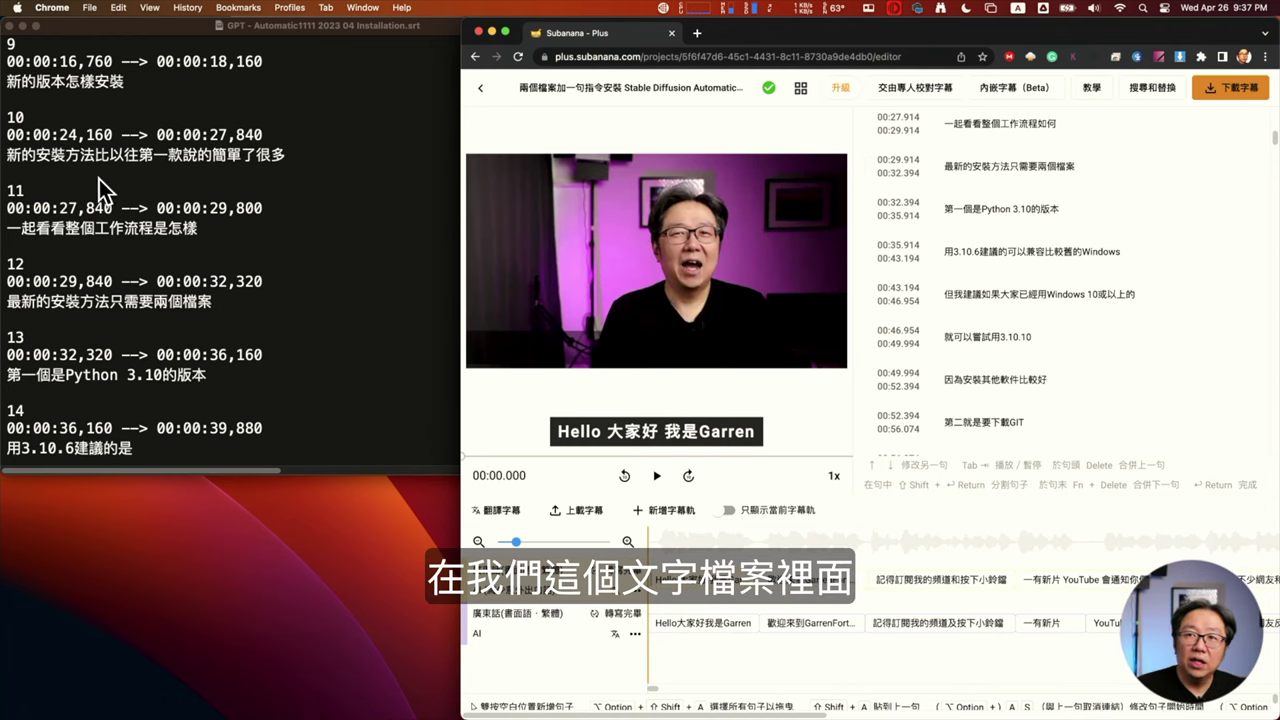
{"action": "left_click", "coordinate": [86, 27]}
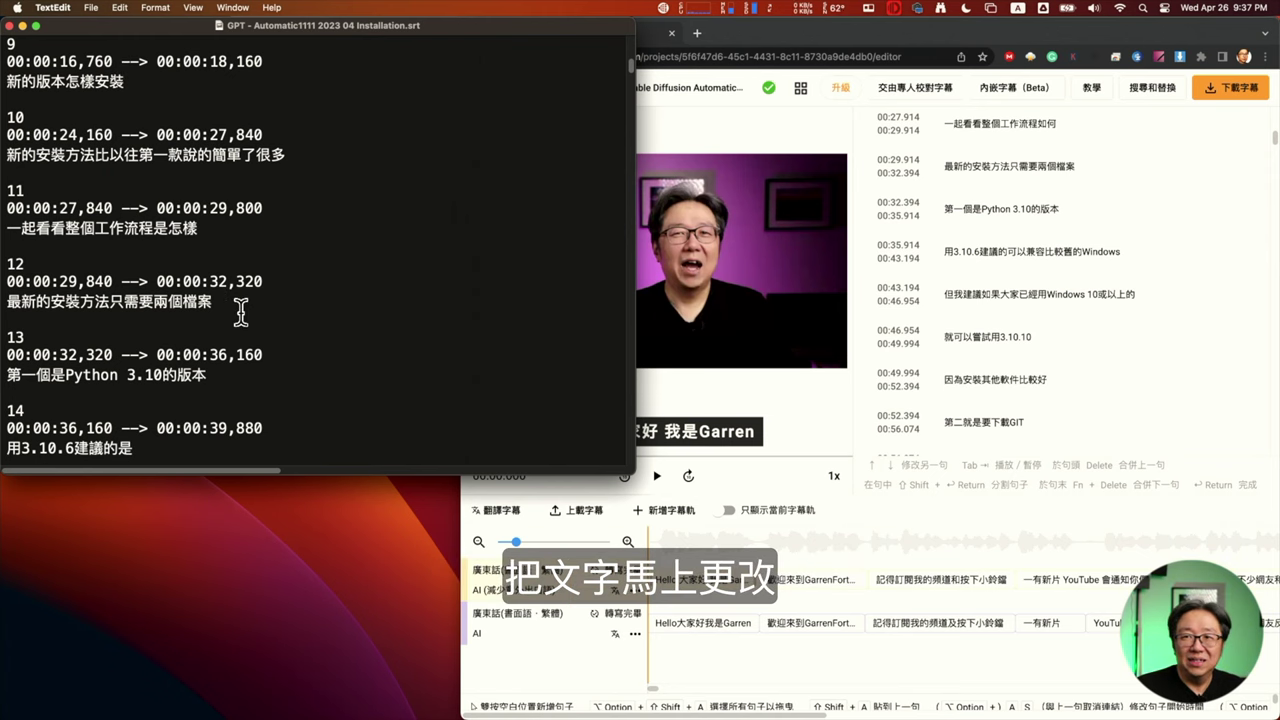
{"action": "left_click", "coordinate": [868, 34]}
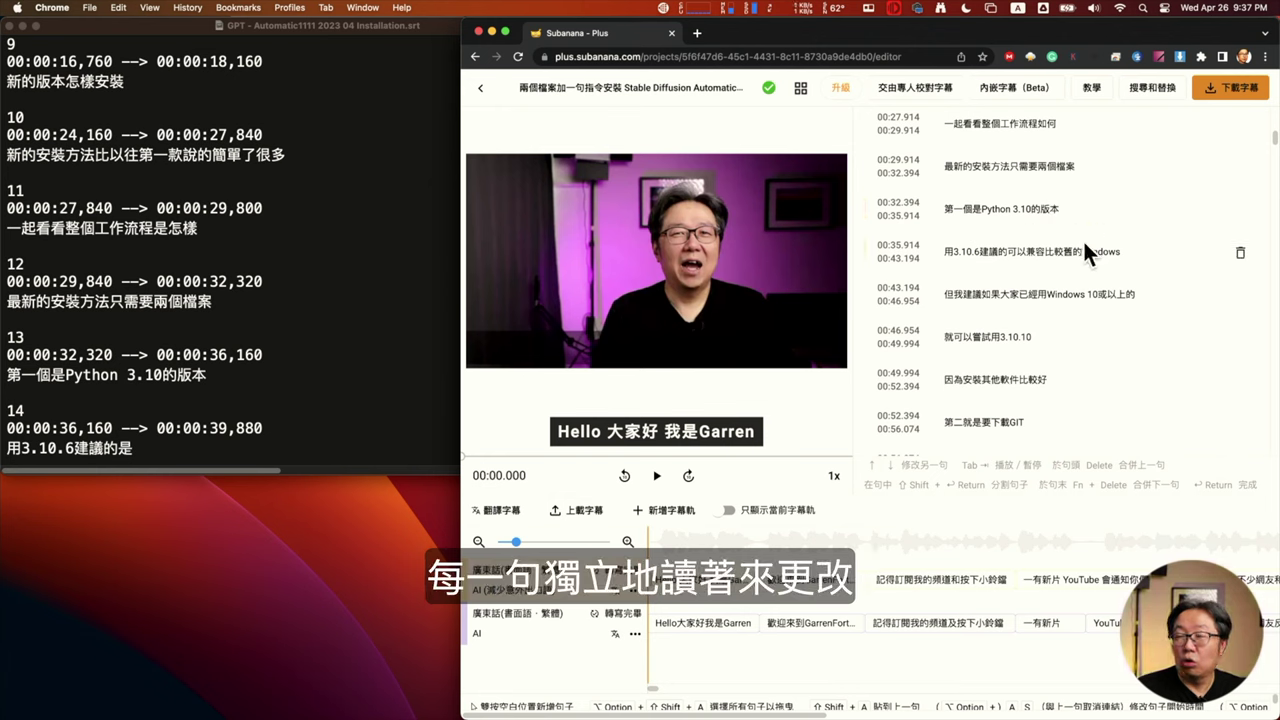
{"action": "mouse_move", "coordinate": [1072, 322]}
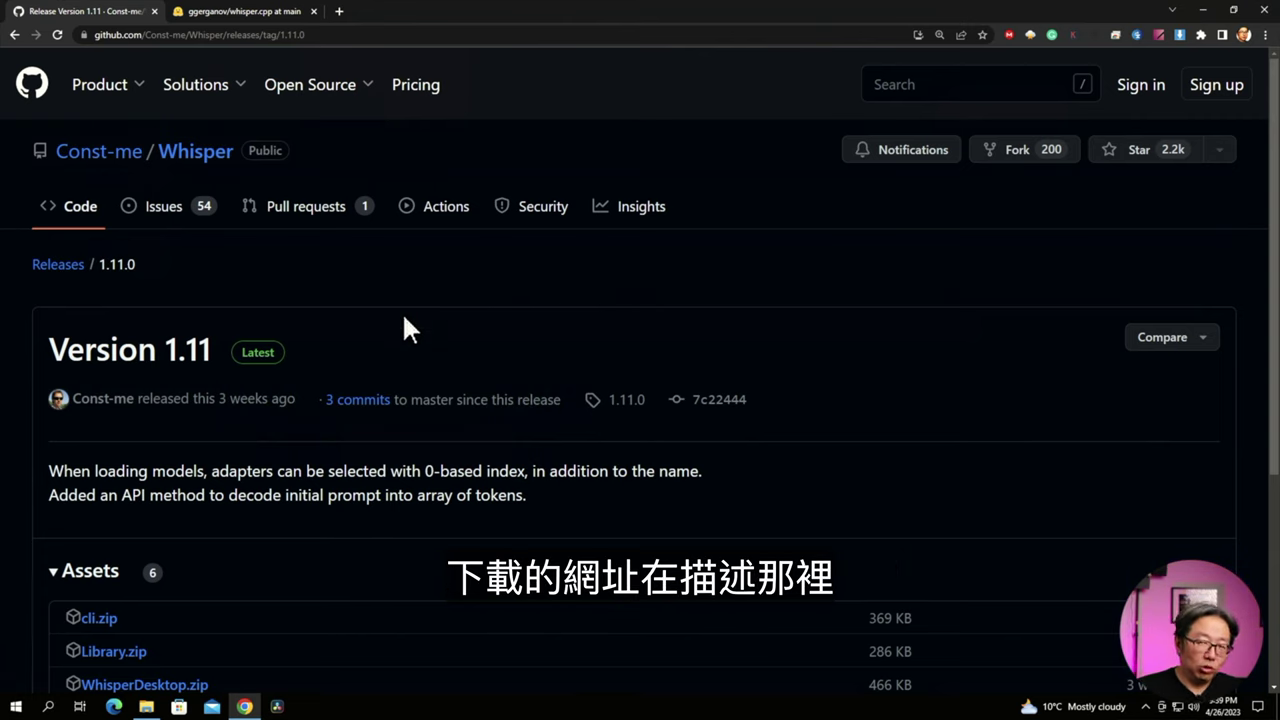
- Examine the download assets of the Const-me Whisper 1.11 release and switch to the ggerganov/whisper.cpp page
{"action": "scroll", "coordinate": [403, 316], "scroll_direction": "down", "scroll_amount": 3}
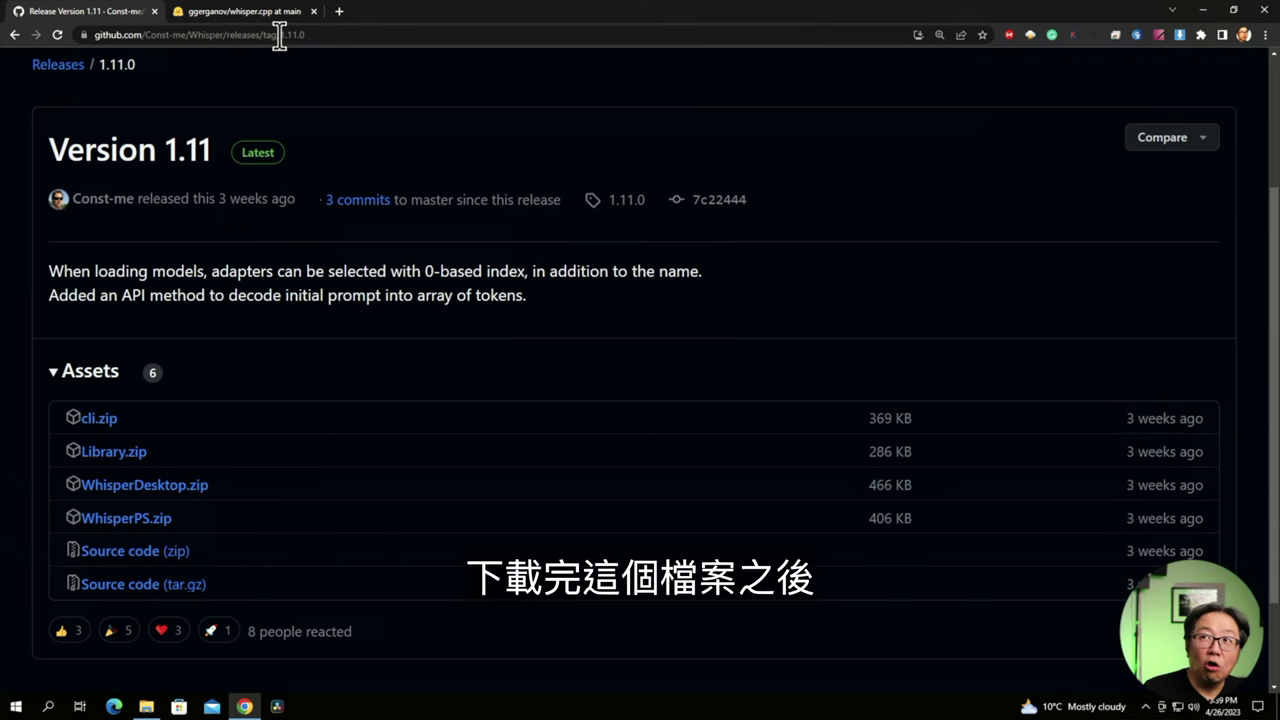
{"action": "left_click", "coordinate": [240, 11]}
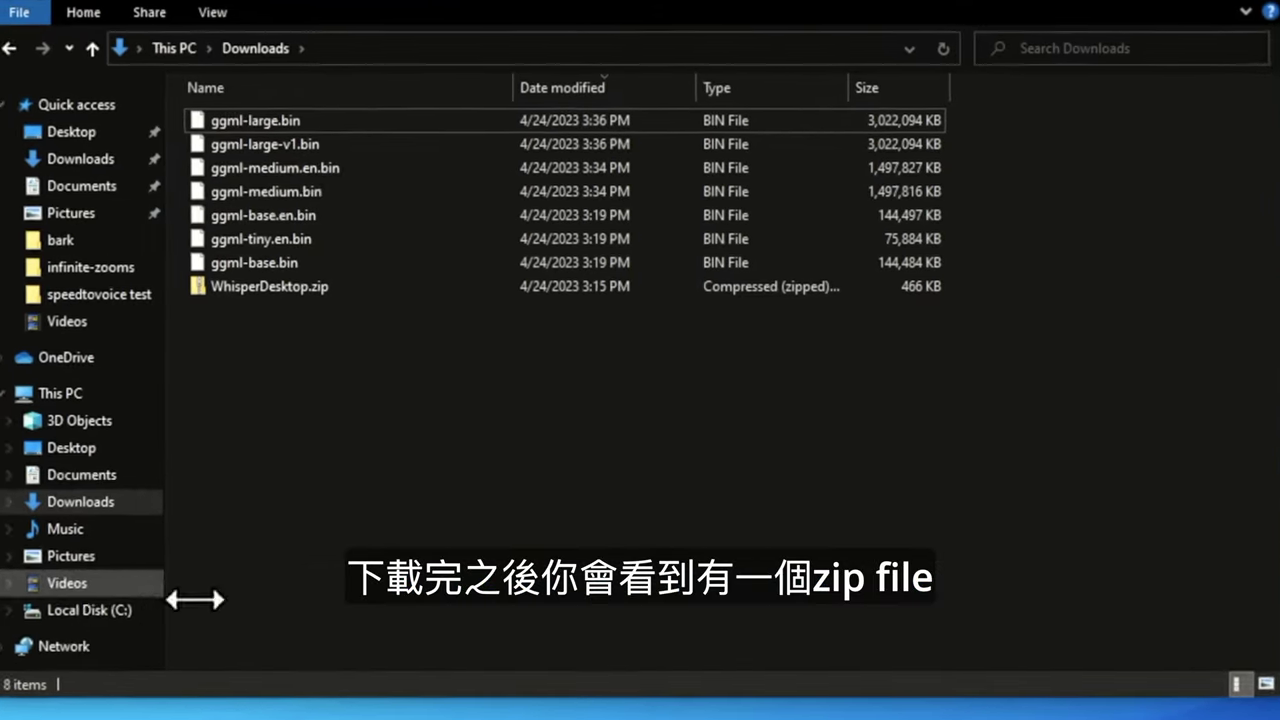
- Extract WhisperDesktop.zip into a WhisperDesktop folder inside Downloads
{"action": "left_click", "coordinate": [310, 288]}
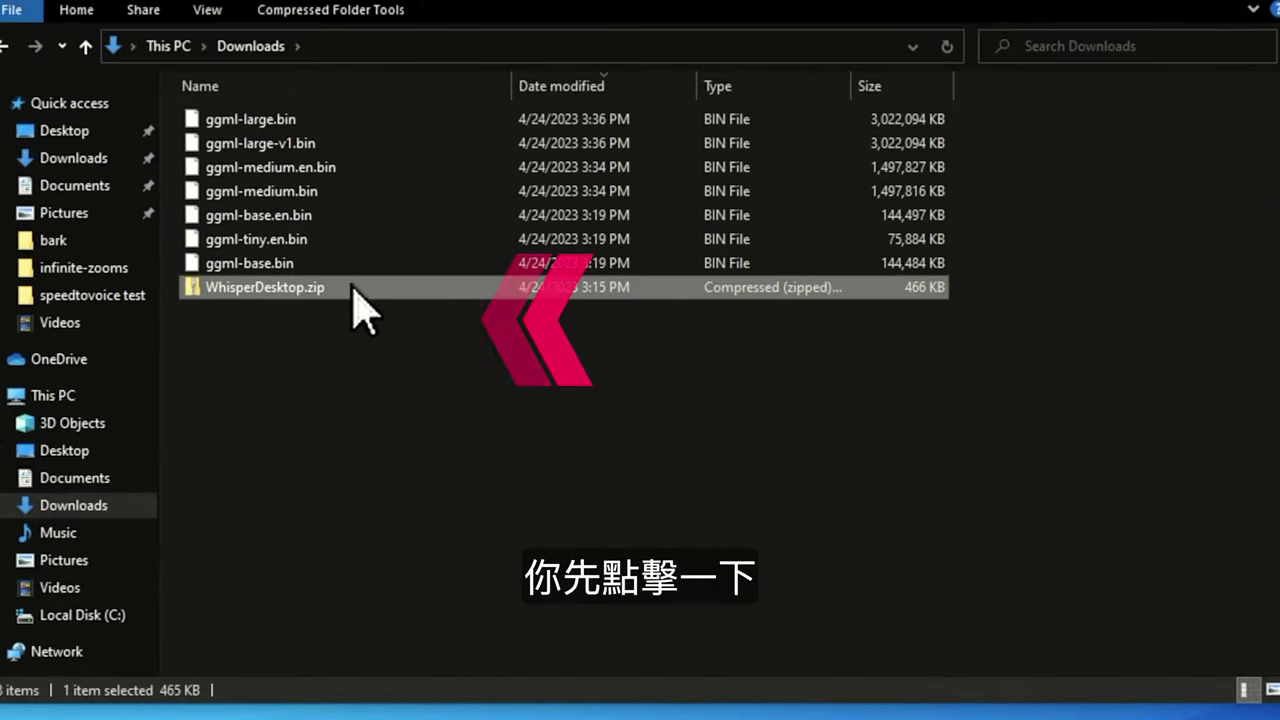
{"action": "right_click", "coordinate": [377, 289]}
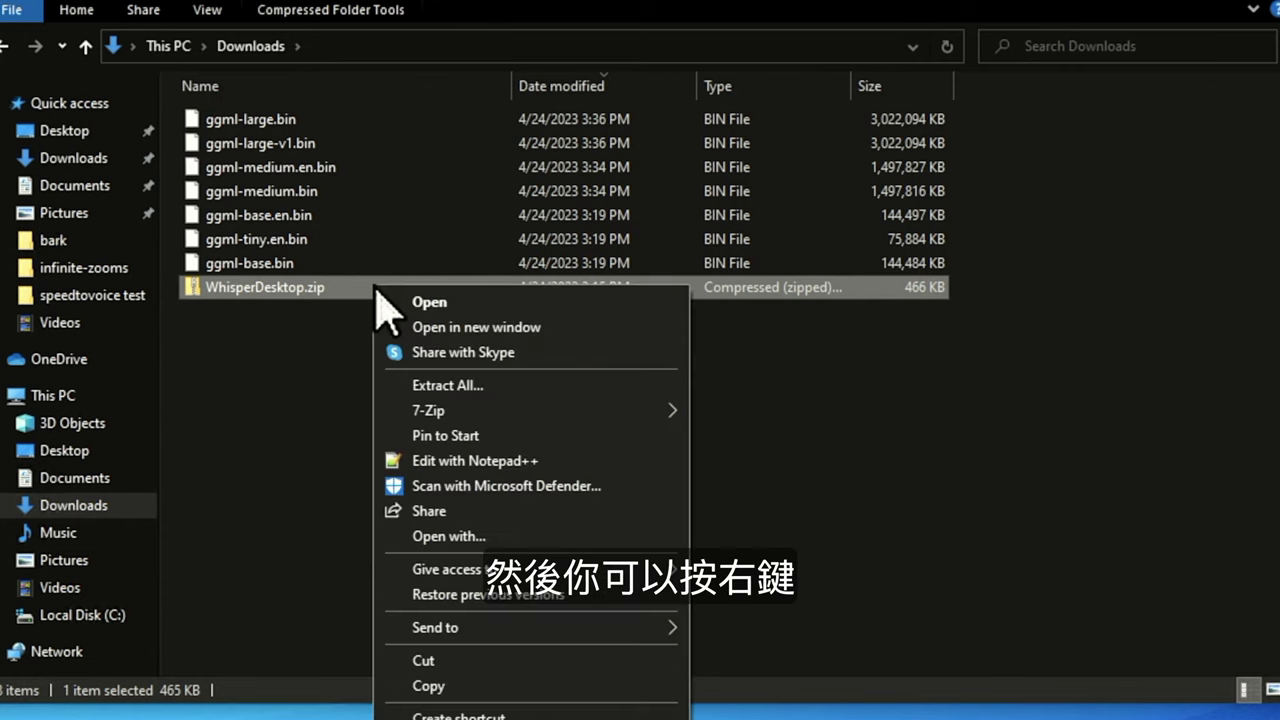
{"action": "left_click", "coordinate": [569, 385]}
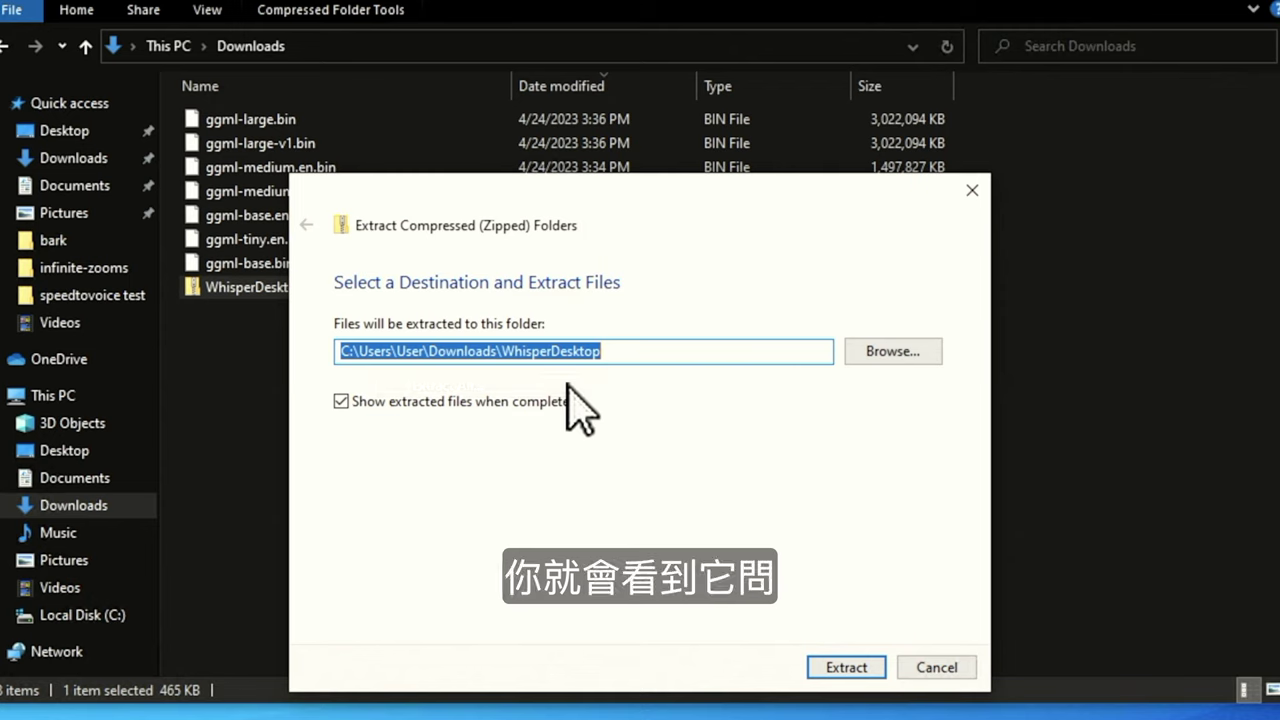
{"action": "left_click", "coordinate": [641, 355]}
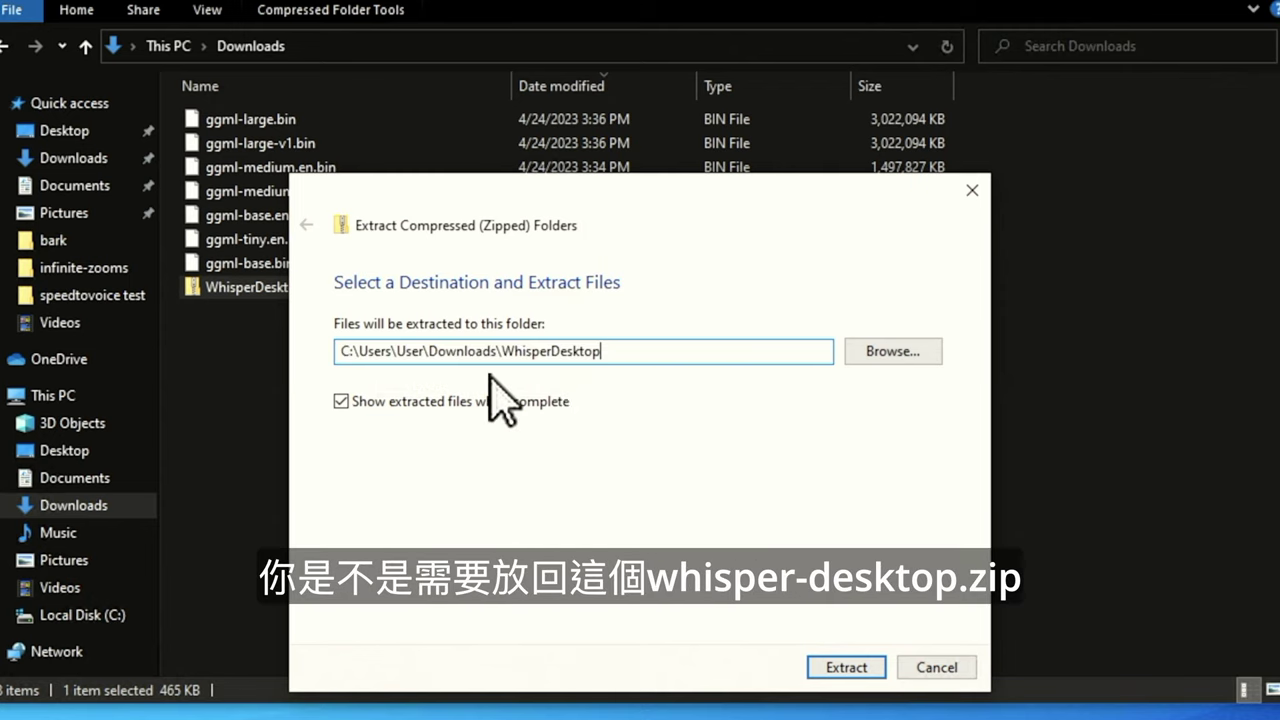
{"action": "left_click", "coordinate": [852, 670]}
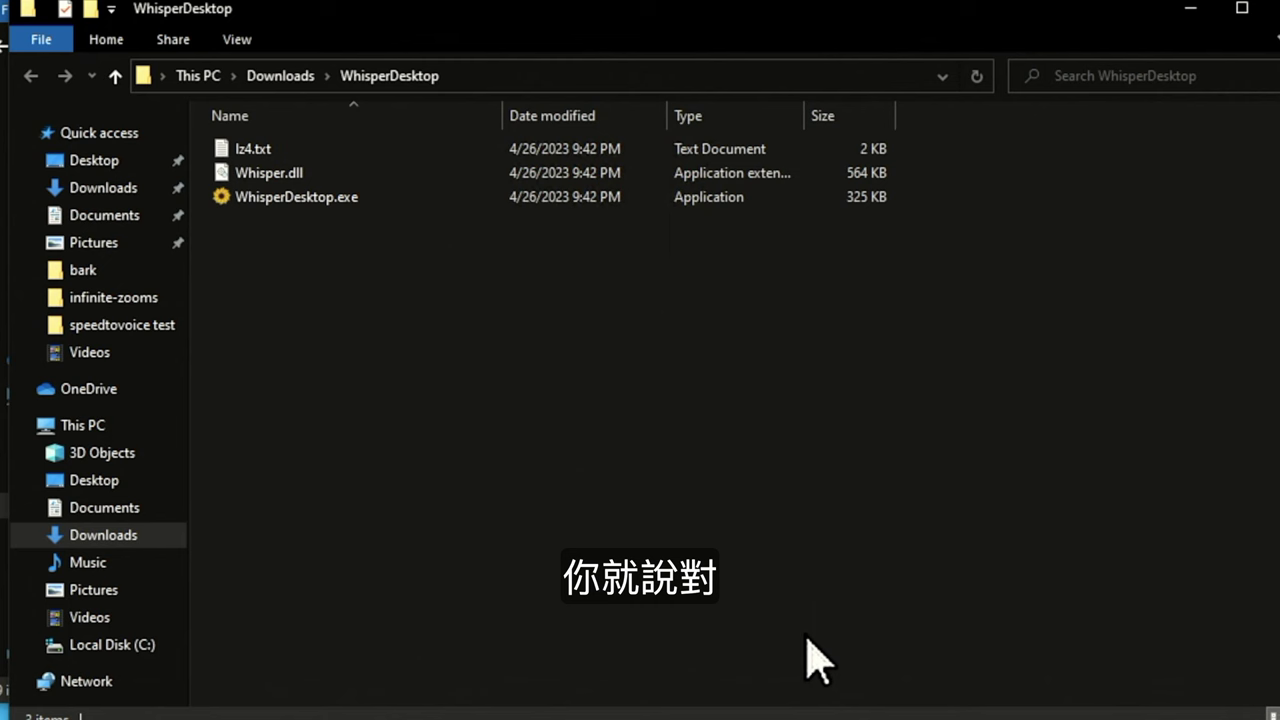
- Create a new folder named models inside the extracted WhisperDesktop folder
{"action": "left_click", "coordinate": [285, 77]}
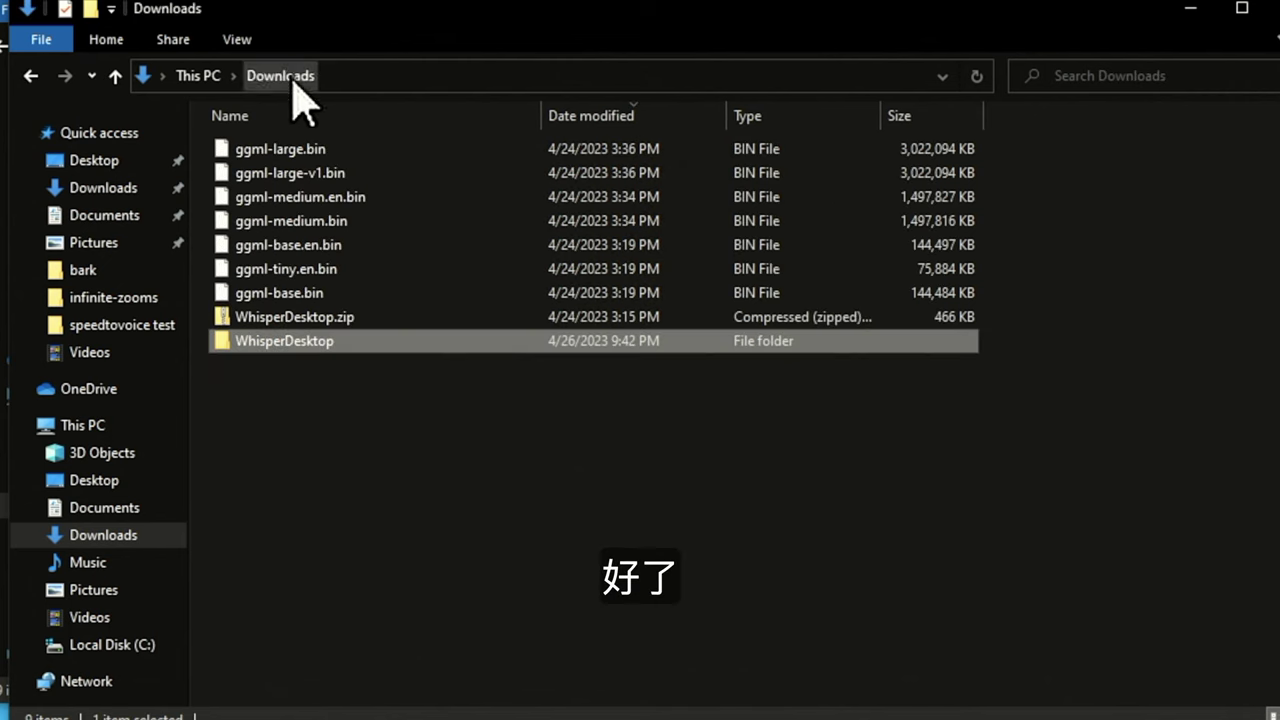
{"action": "double_click", "coordinate": [333, 350]}
{"action": "right_click", "coordinate": [335, 379]}
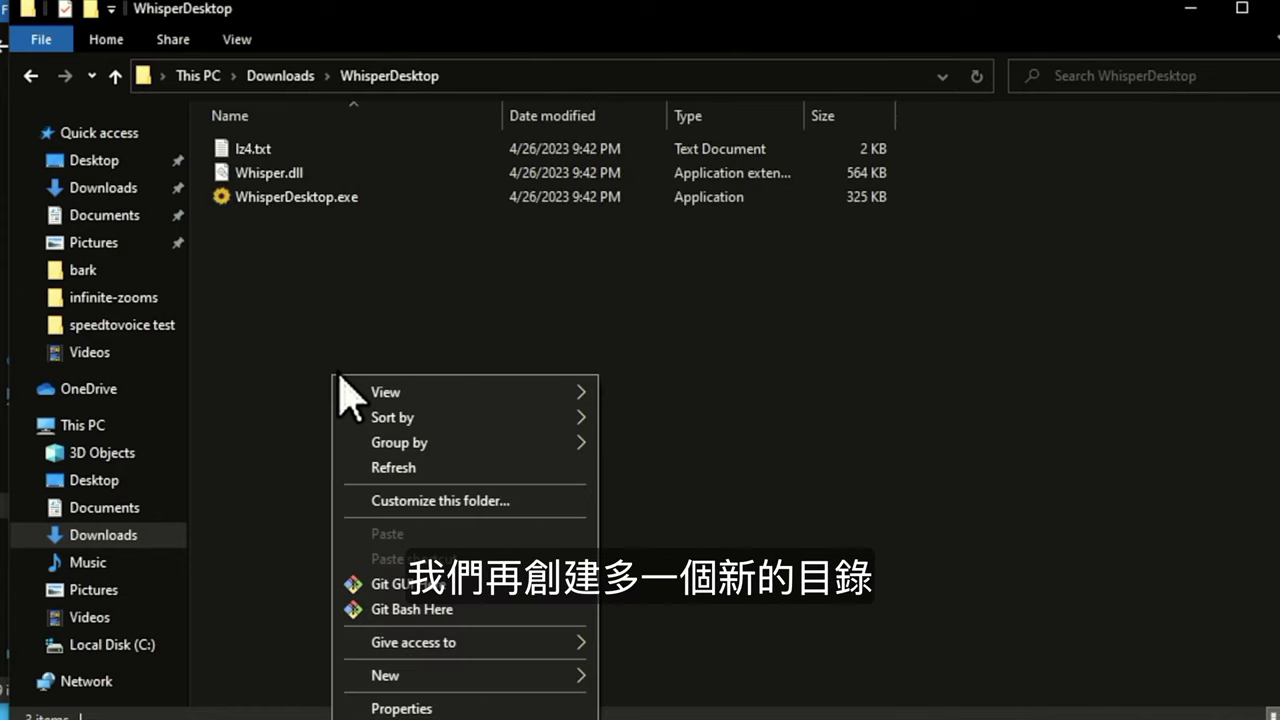
{"action": "mouse_move", "coordinate": [503, 688]}
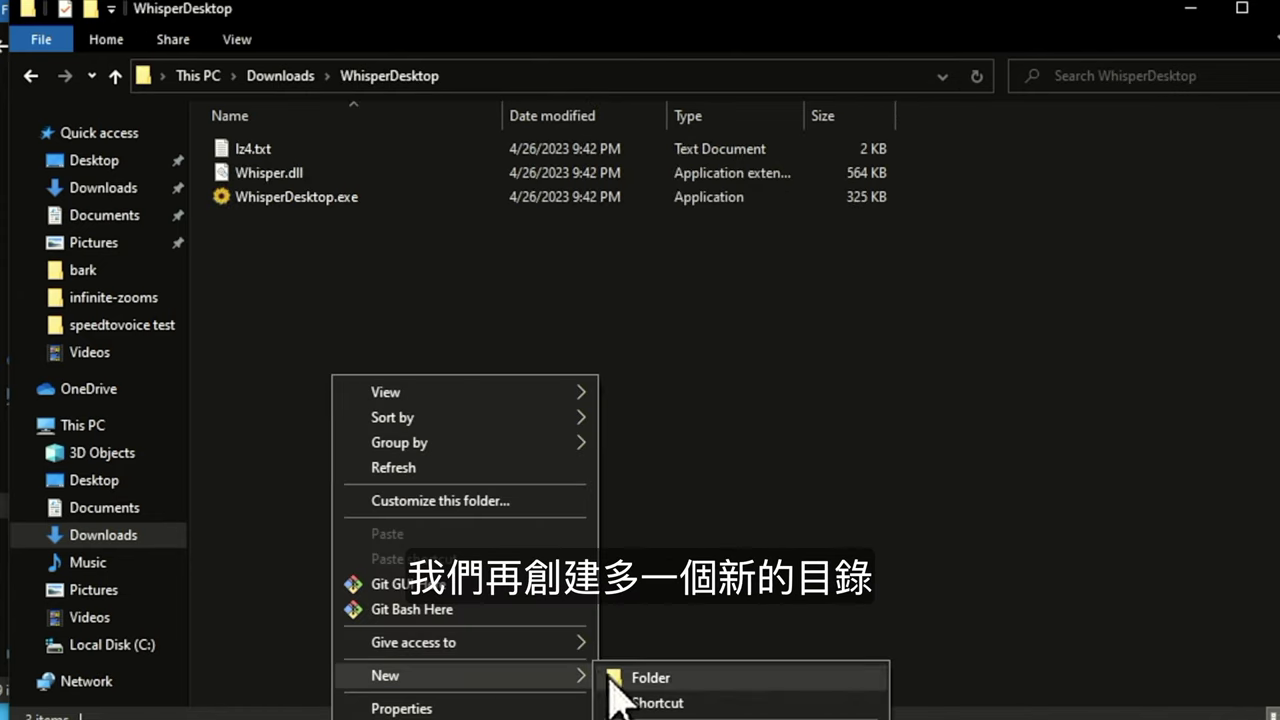
{"action": "left_click", "coordinate": [616, 680]}
{"action": "type", "text": "models"}
{"action": "key", "text": "Return"}
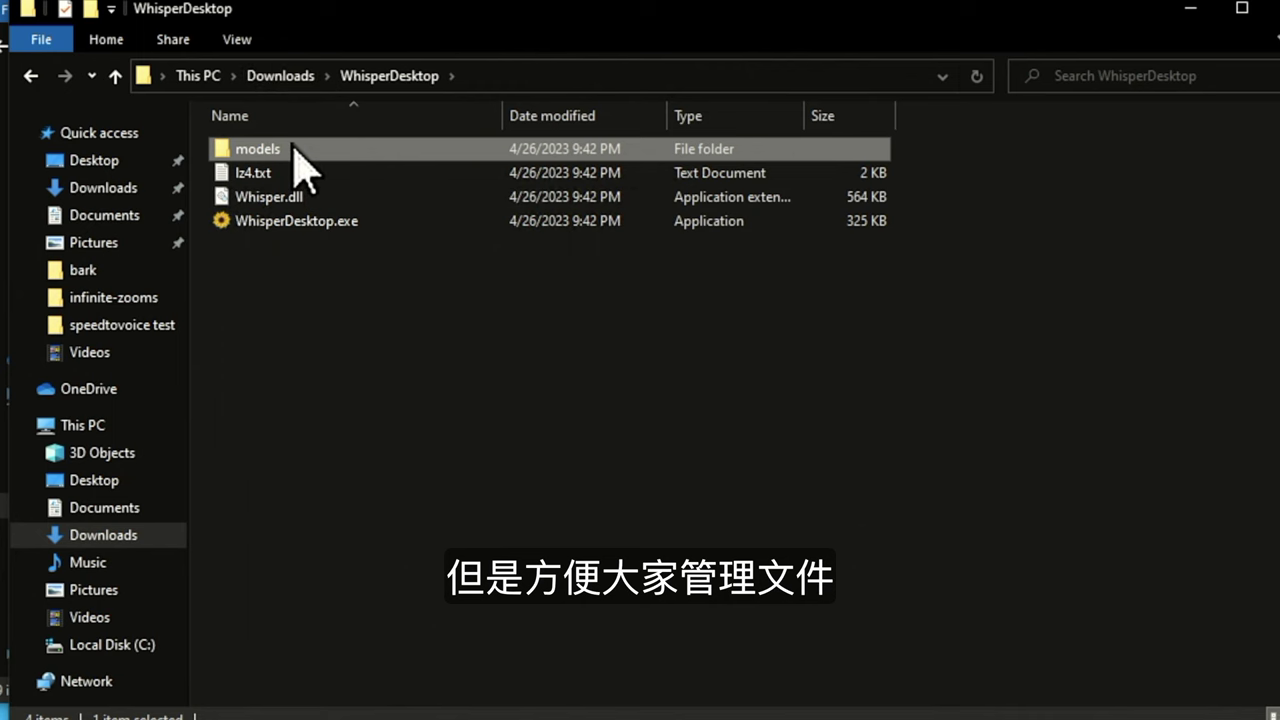
- Move all seven ggml .bin model files from Downloads into the WhisperDesktop\models folder
{"action": "left_click", "coordinate": [281, 76]}
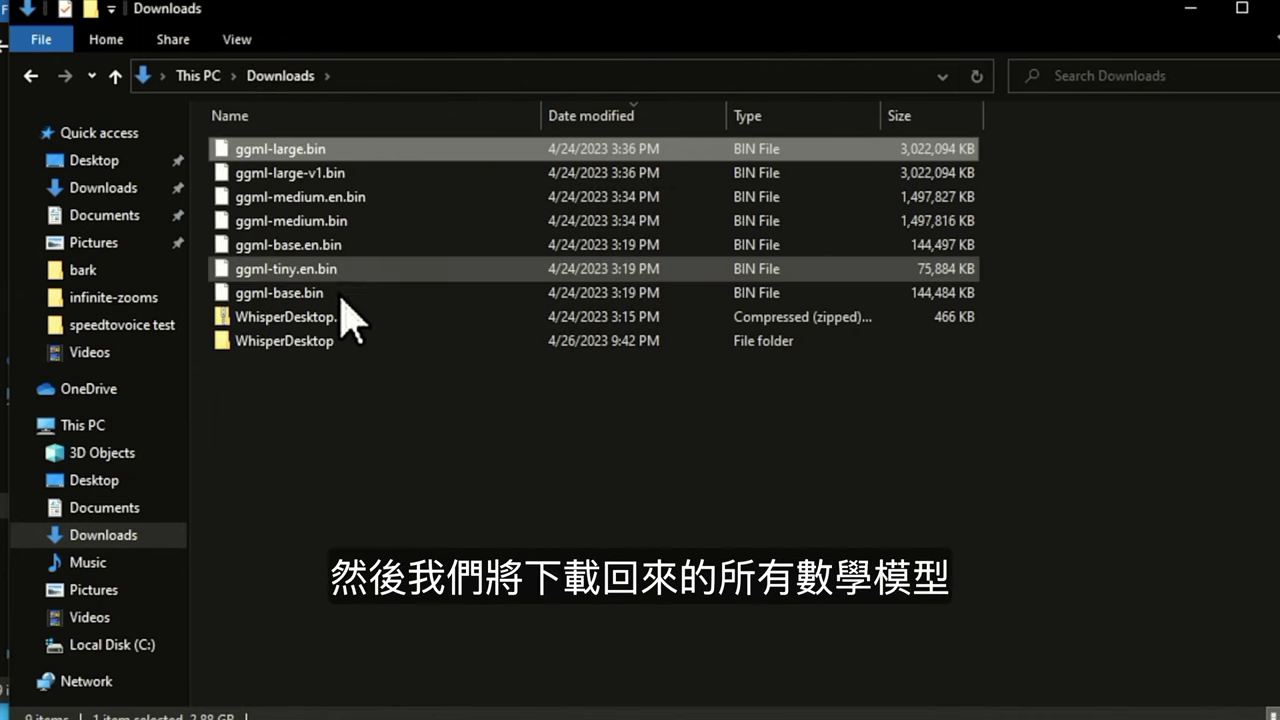
{"action": "left_click", "coordinate": [340, 292], "text": "shift"}
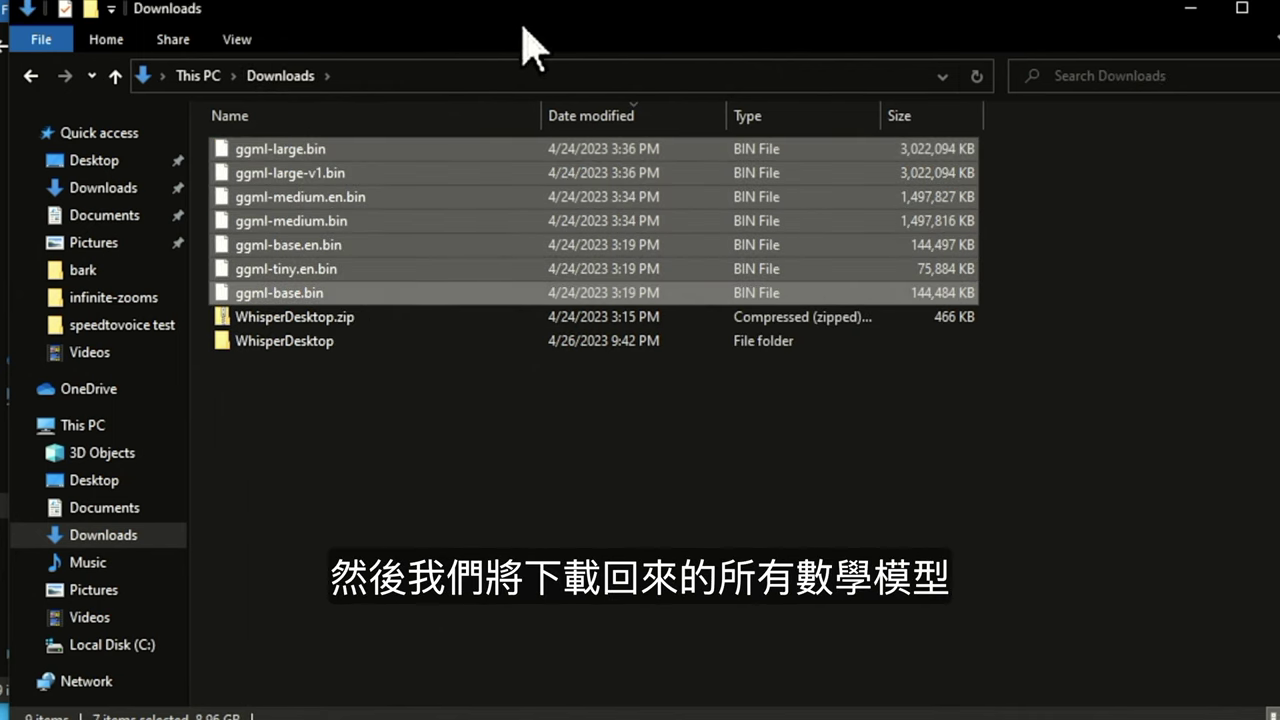
{"action": "left_click_drag", "start_coordinate": [520, 15], "coordinate": [810, 120]}
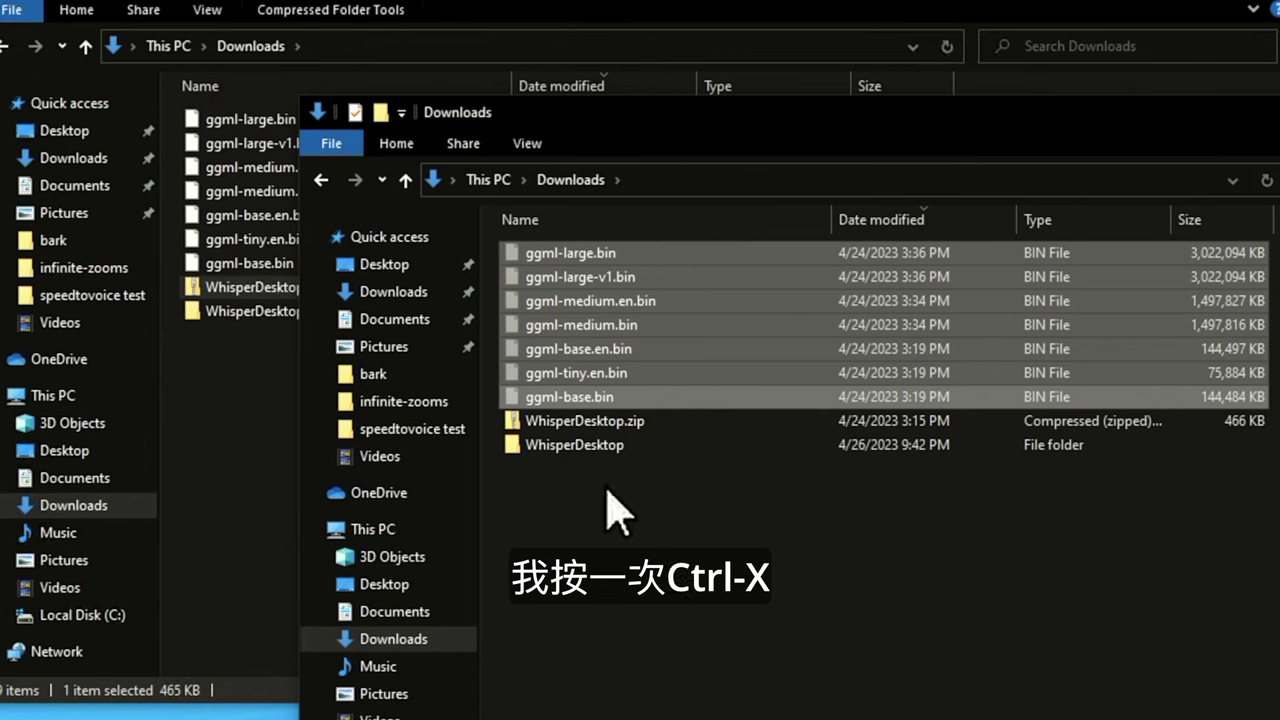
{"action": "double_click", "coordinate": [593, 446]}
{"action": "left_click", "coordinate": [567, 256]}
{"action": "double_click", "coordinate": [567, 262]}
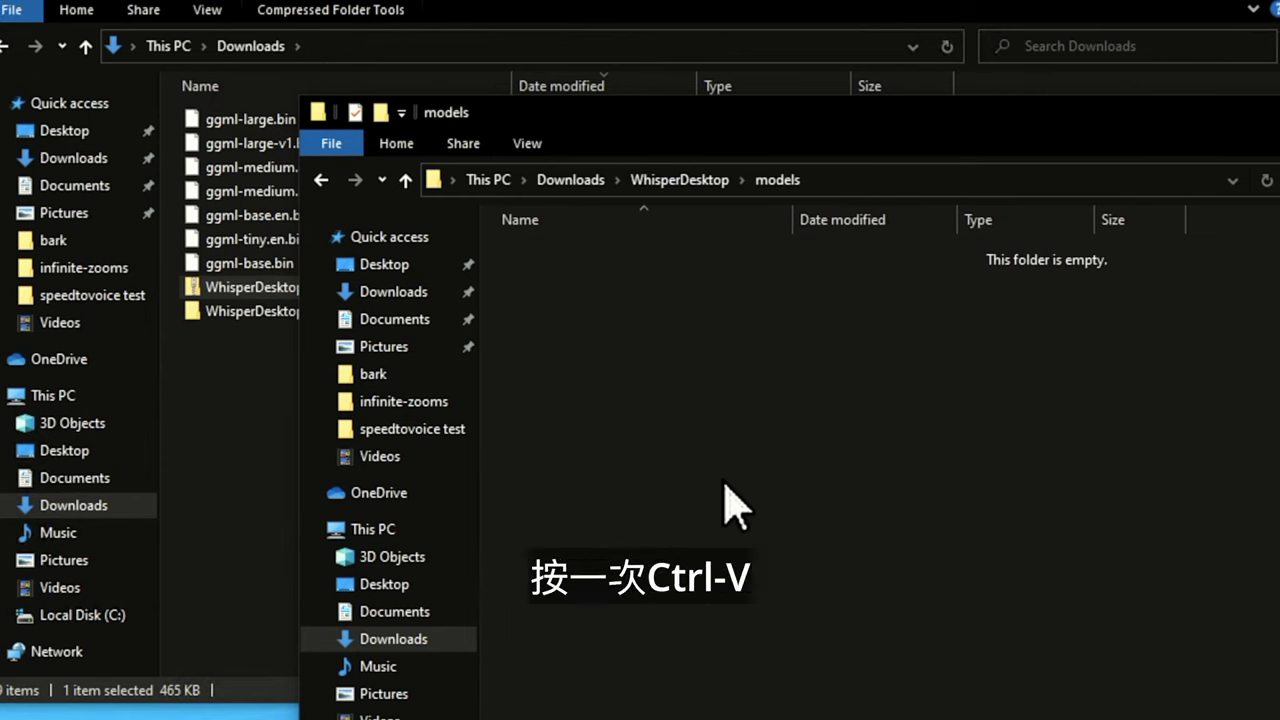
{"action": "key", "text": "ctrl+v"}
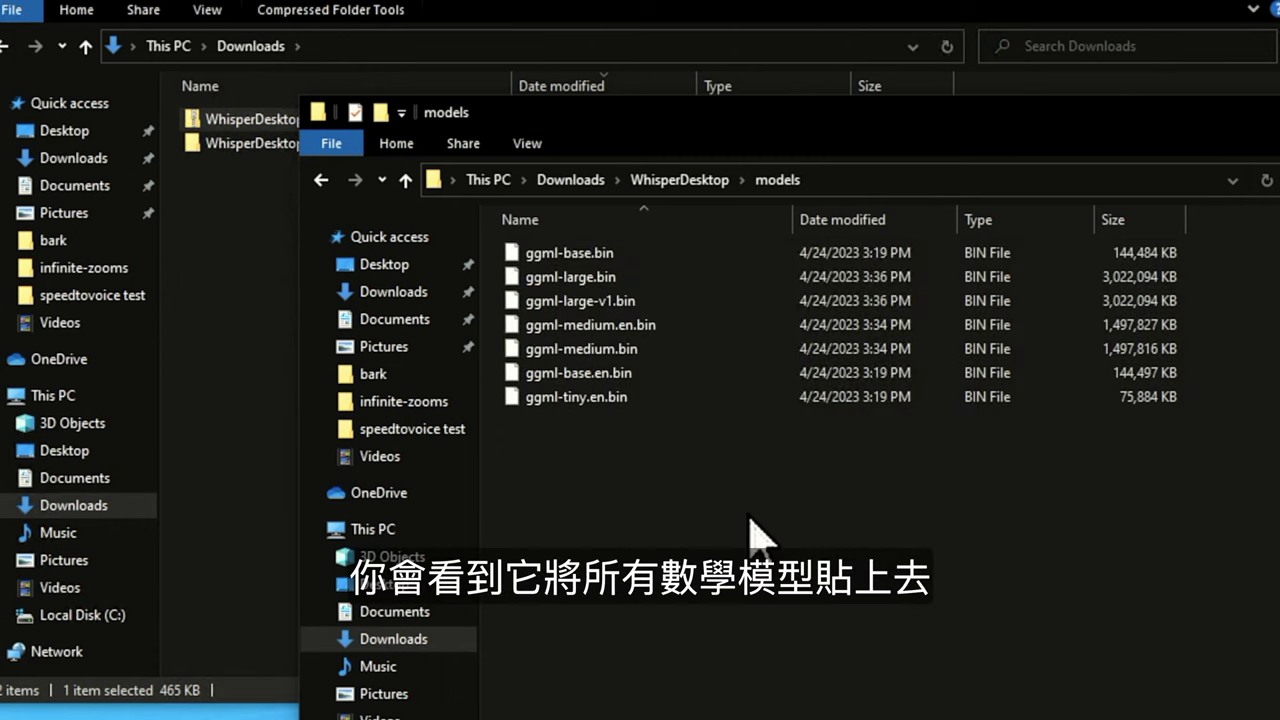
- Launch WhisperDesktop.exe from the WhisperDesktop folder and allow it to run despite the SmartScreen block
{"action": "left_click_drag", "start_coordinate": [866, 114], "coordinate": [536, 12]}
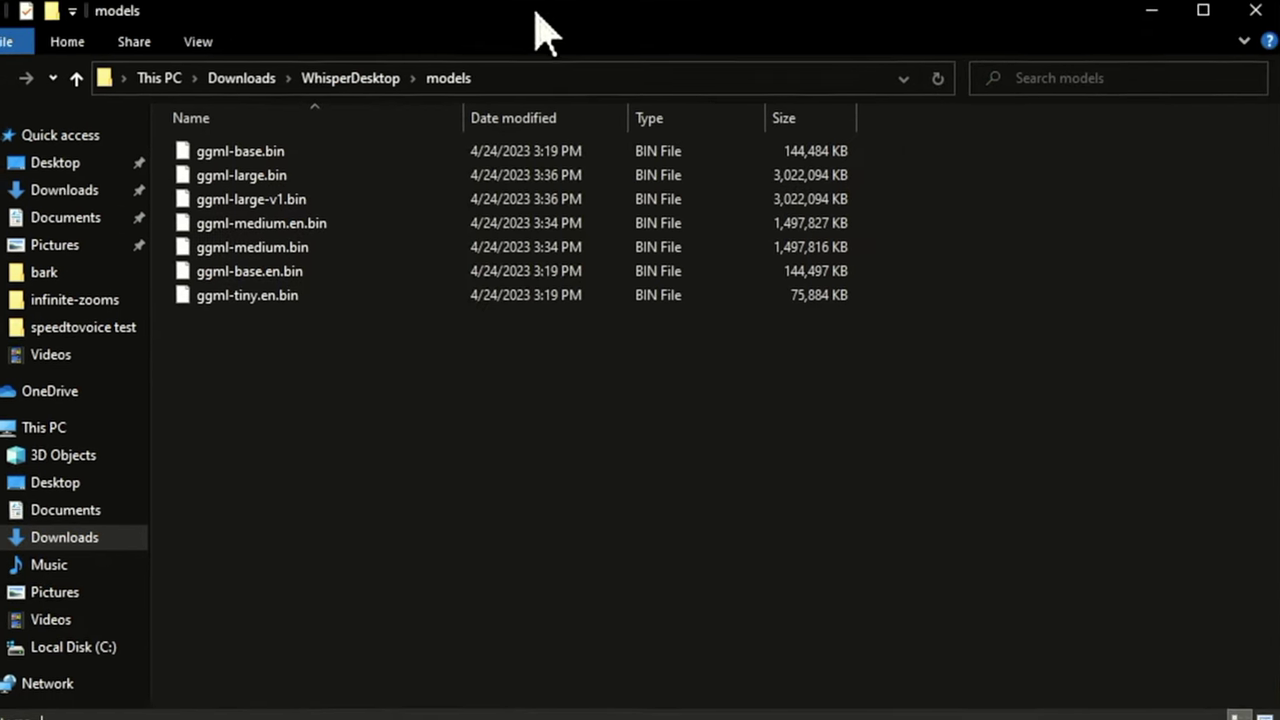
{"action": "left_click", "coordinate": [366, 78]}
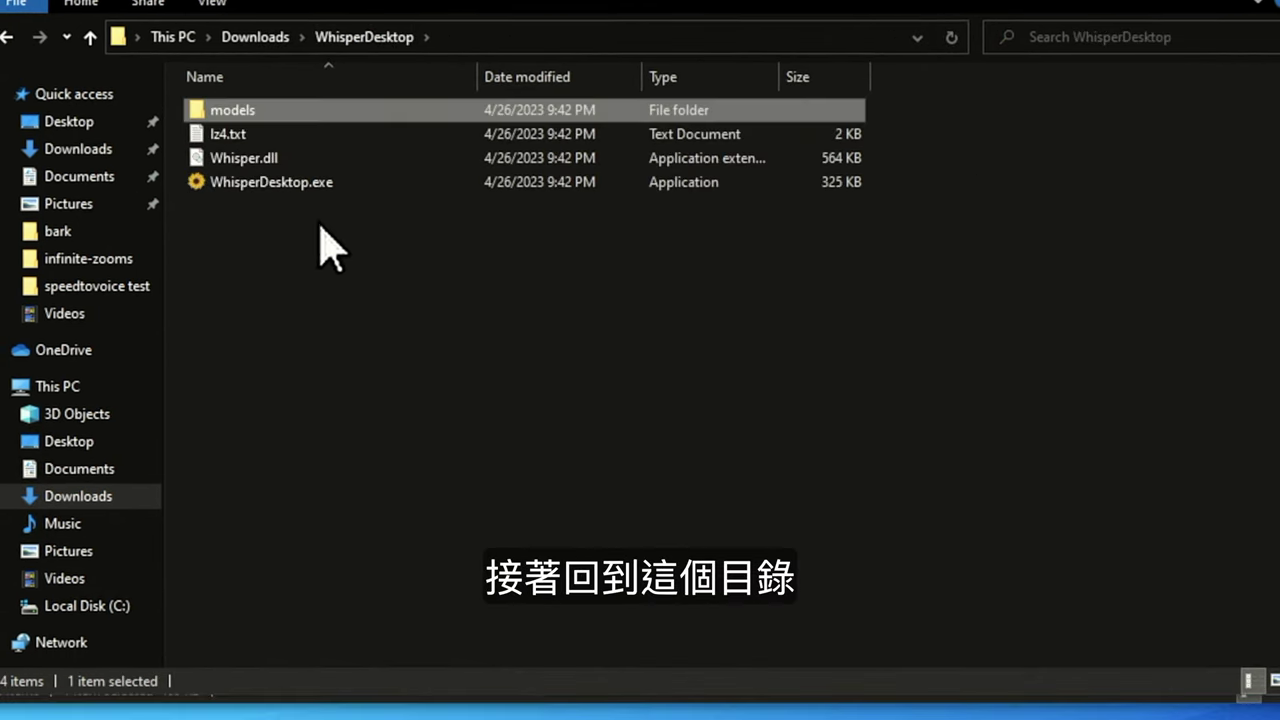
{"action": "double_click", "coordinate": [419, 188]}
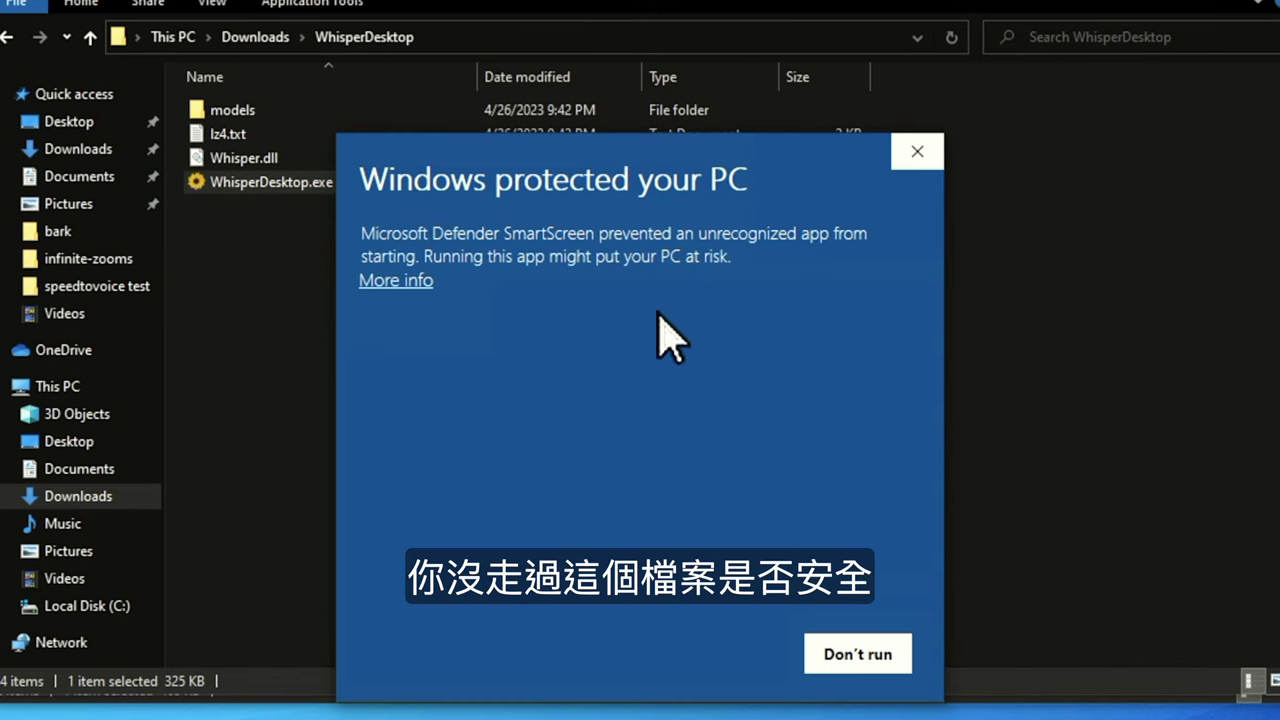
{"action": "left_click", "coordinate": [408, 282]}
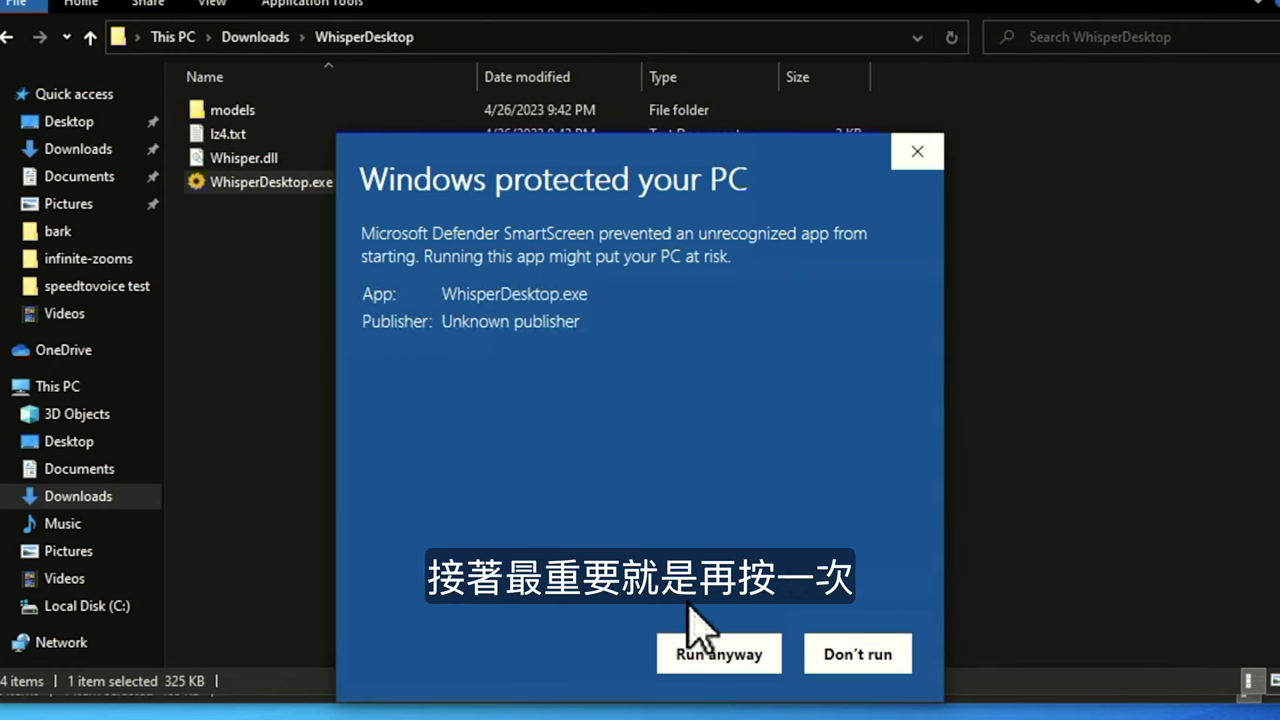
{"action": "left_click", "coordinate": [757, 655]}
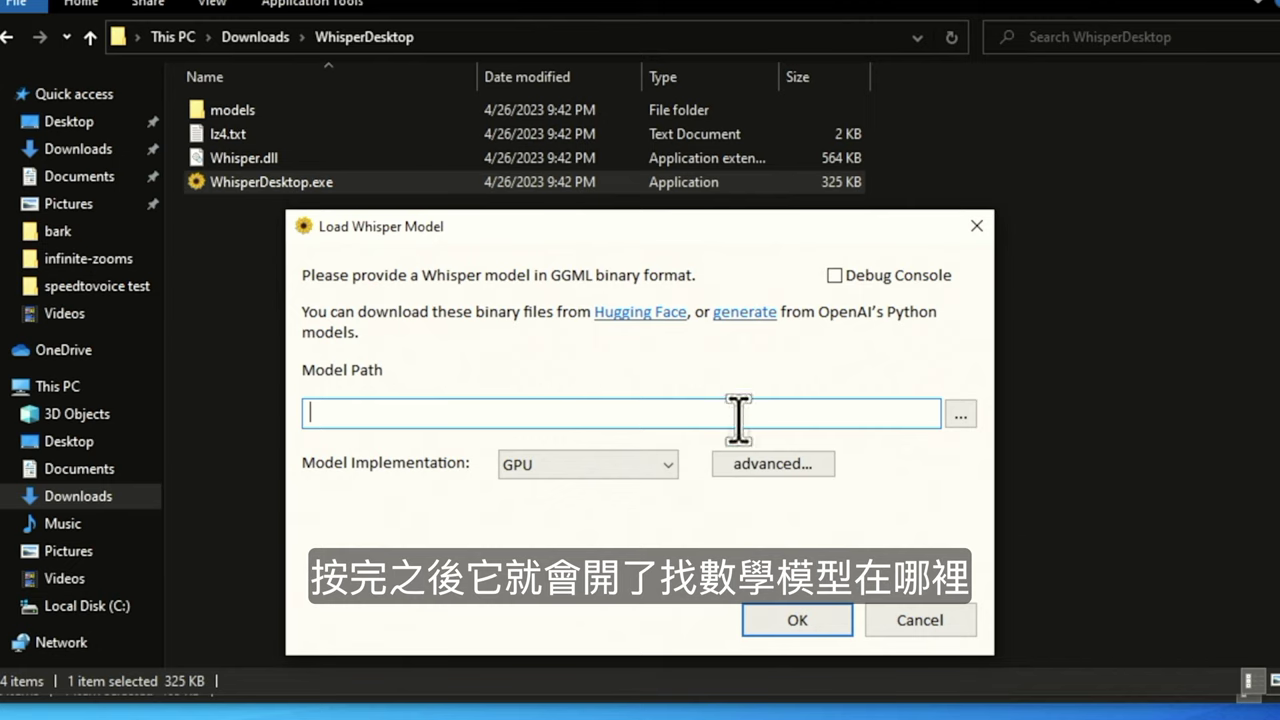
- Load ggml-medium.bin from the models folder as the Whisper model with the GPU implementation
{"action": "left_click", "coordinate": [956, 418]}
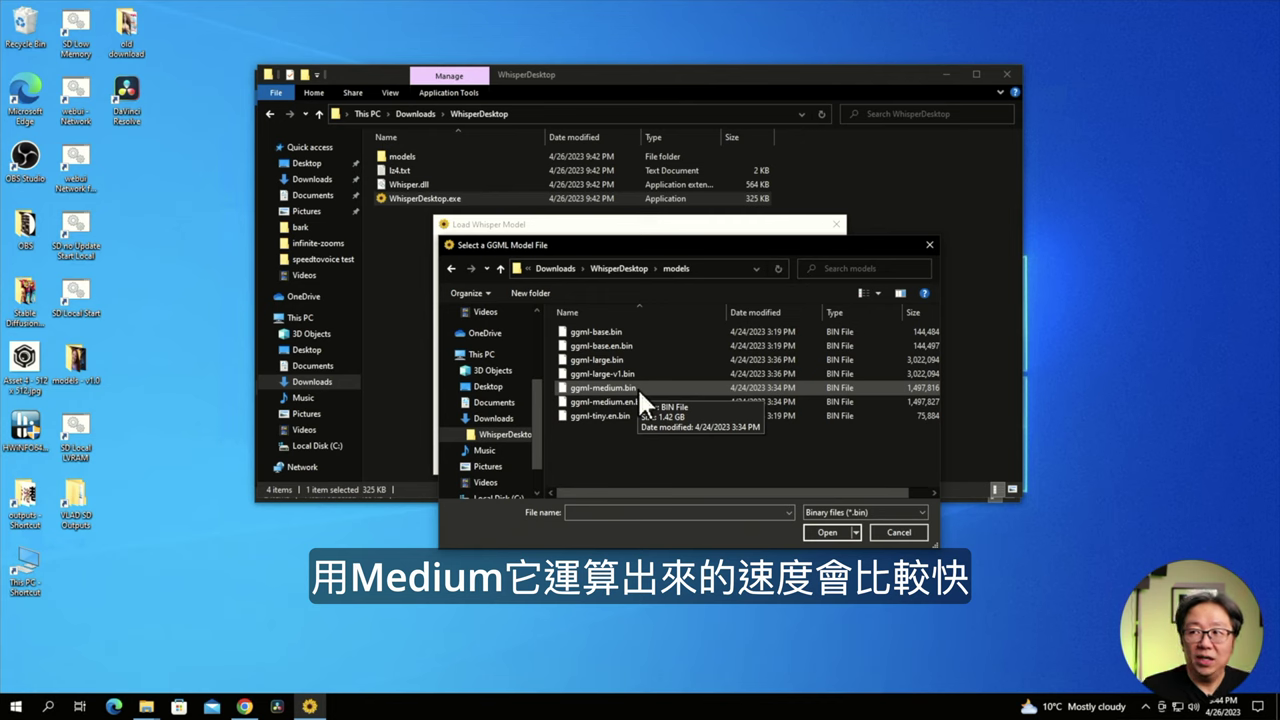
{"action": "left_click", "coordinate": [637, 387]}
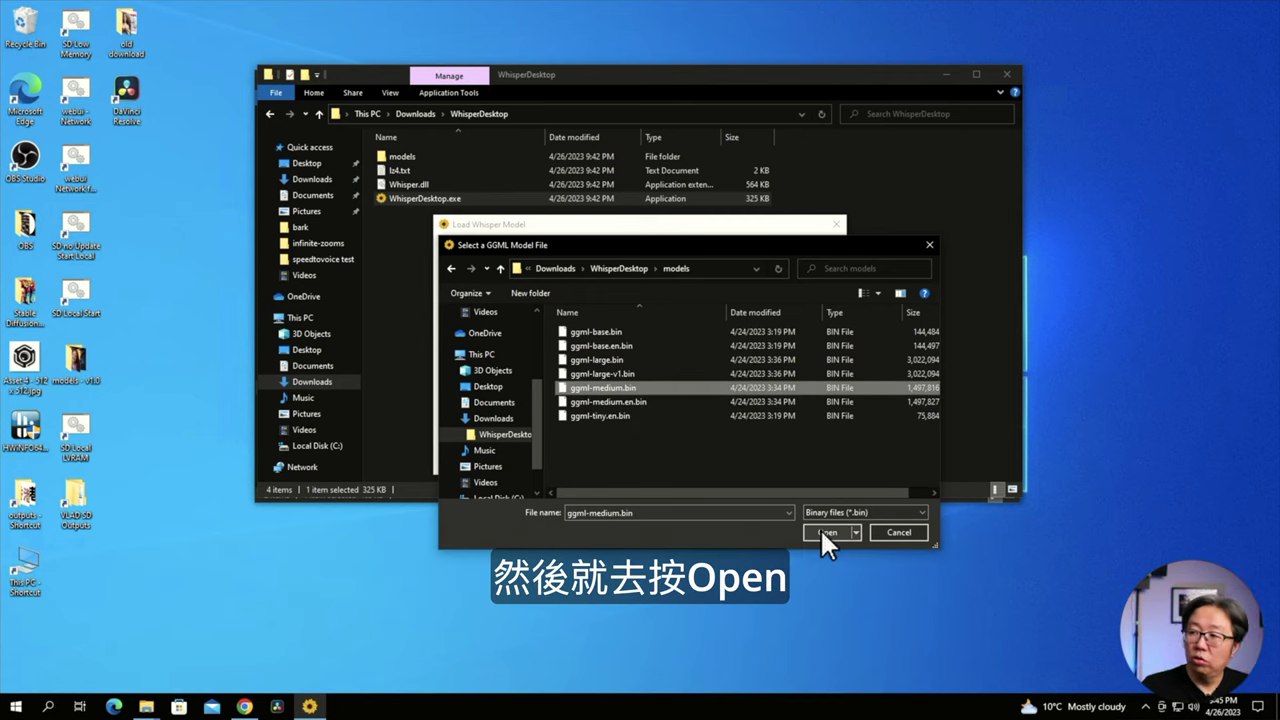
{"action": "left_click", "coordinate": [825, 532]}
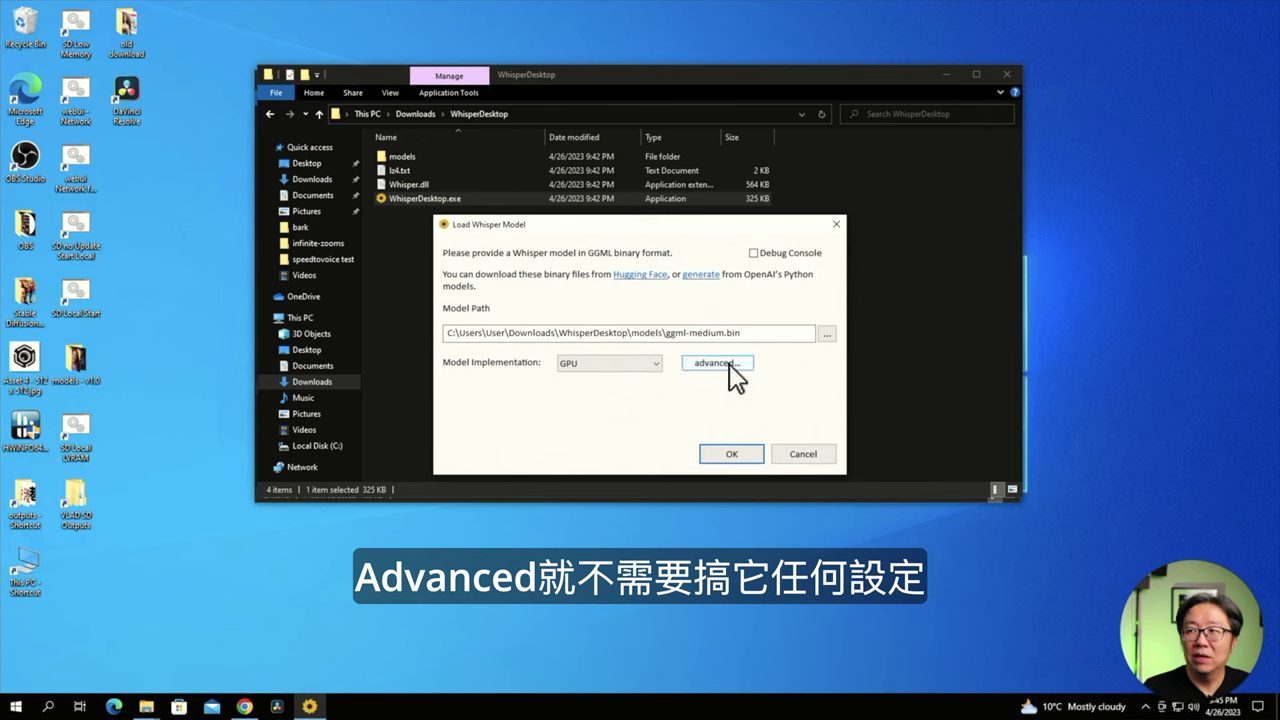
{"action": "left_click", "coordinate": [732, 455]}
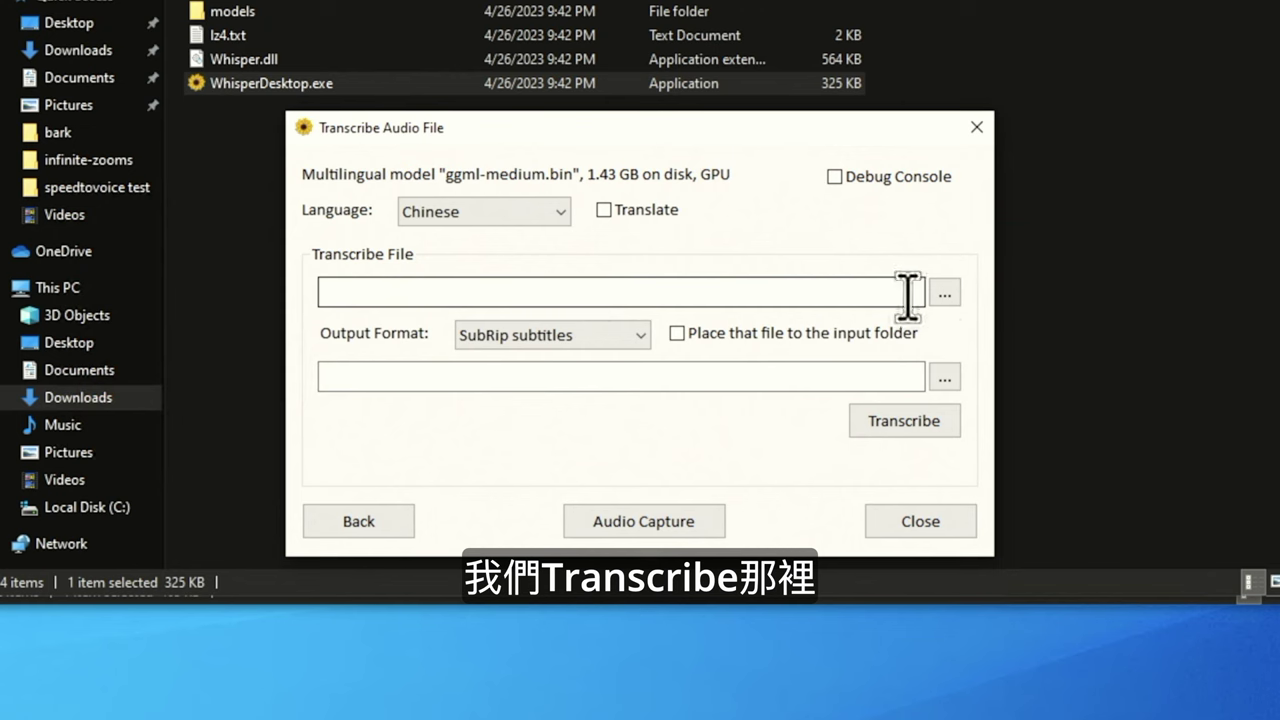
{"action": "left_click", "coordinate": [944, 292]}
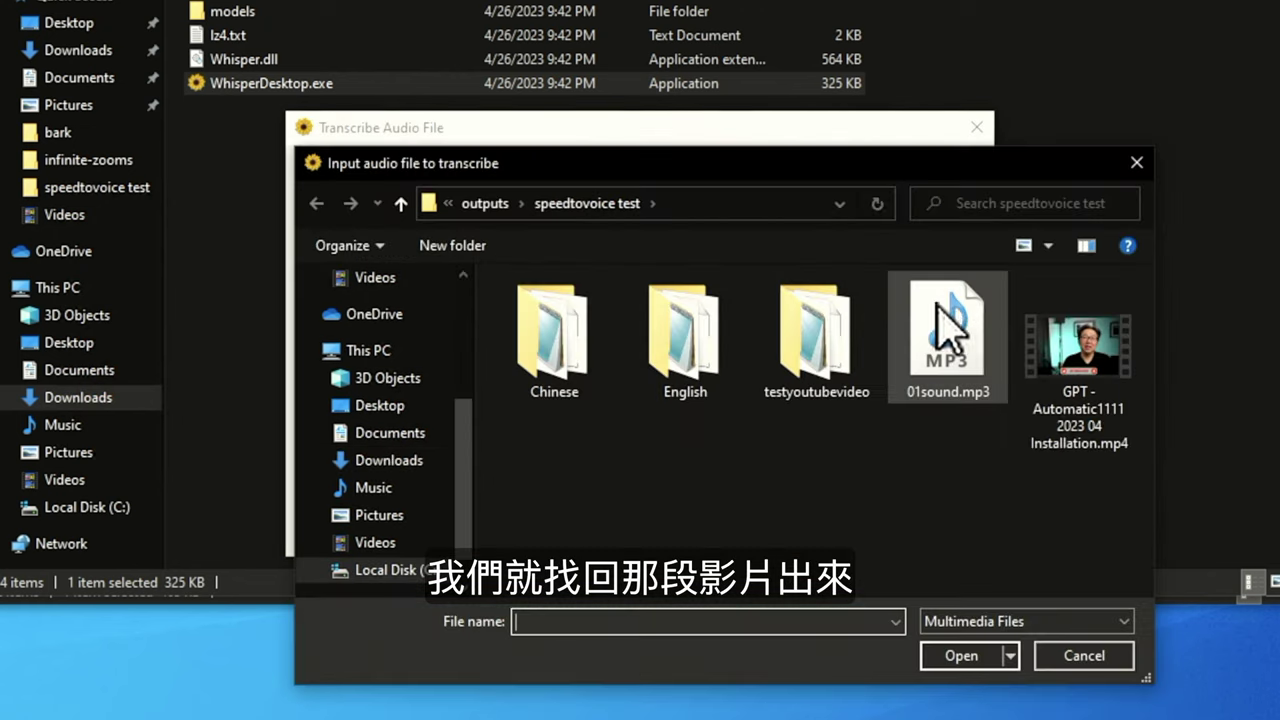
{"action": "double_click", "coordinate": [1055, 350]}
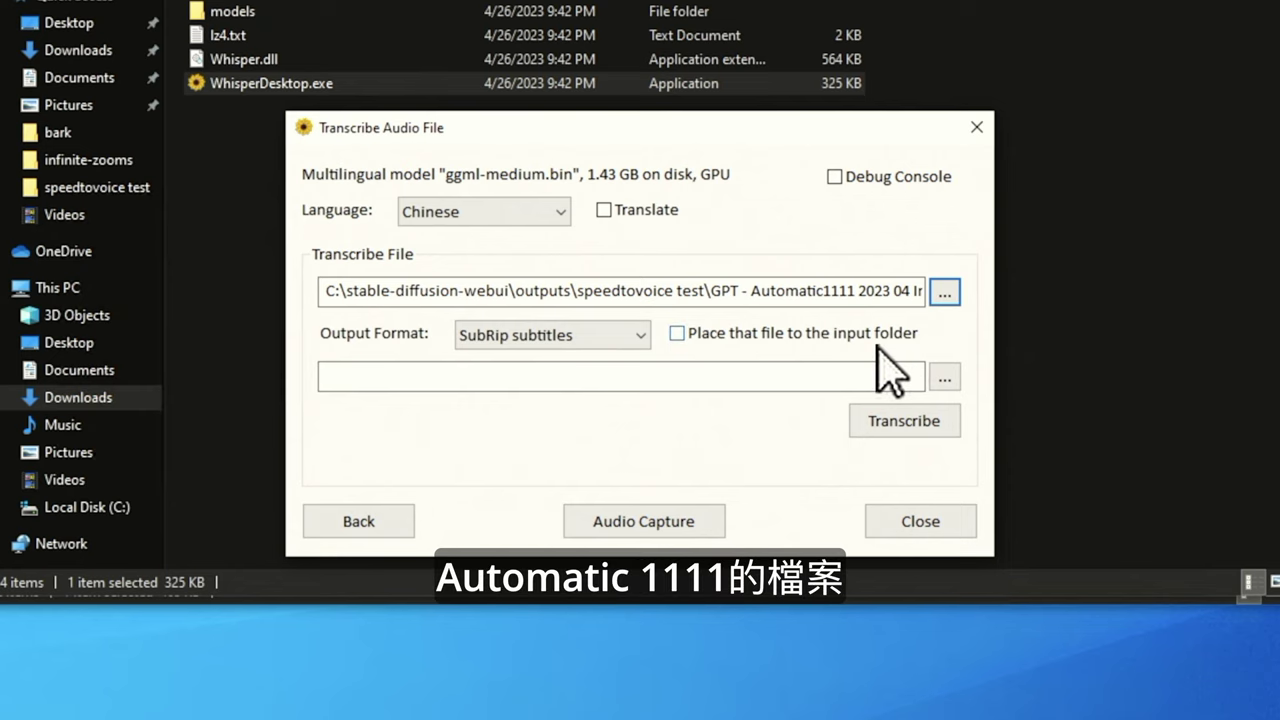
{"action": "left_click", "coordinate": [702, 340]}
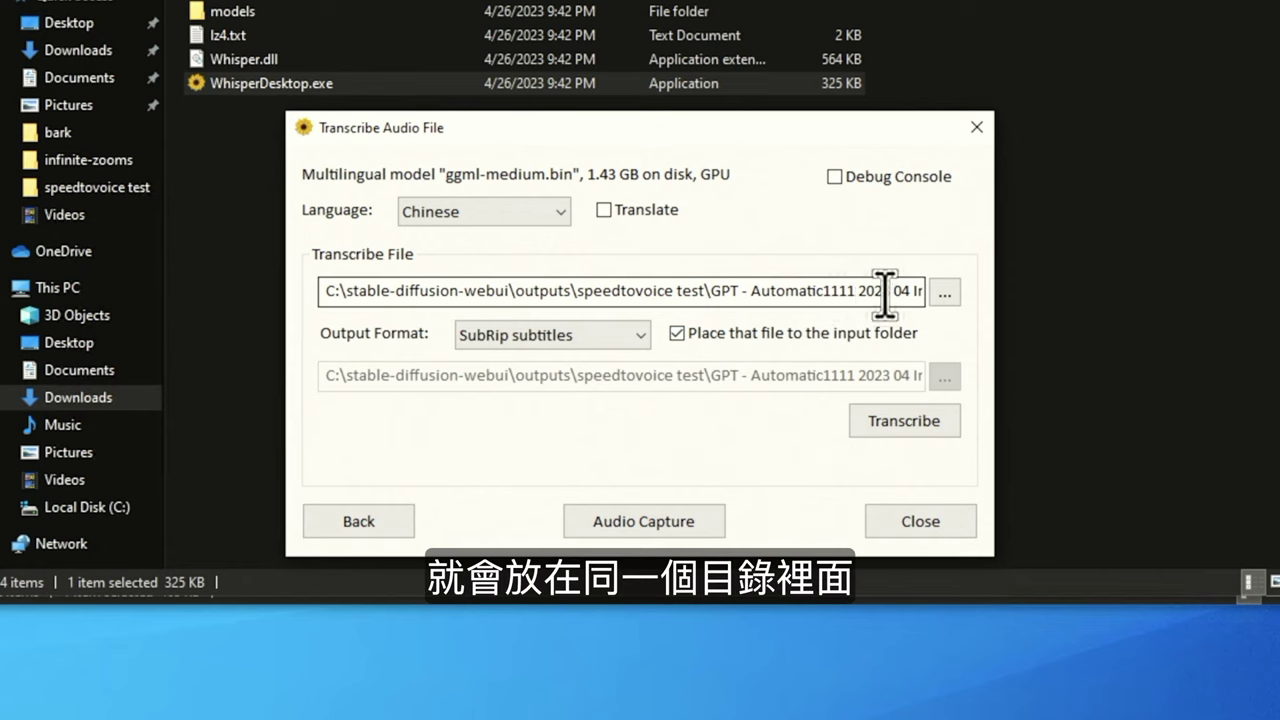
{"action": "left_click", "coordinate": [636, 338]}
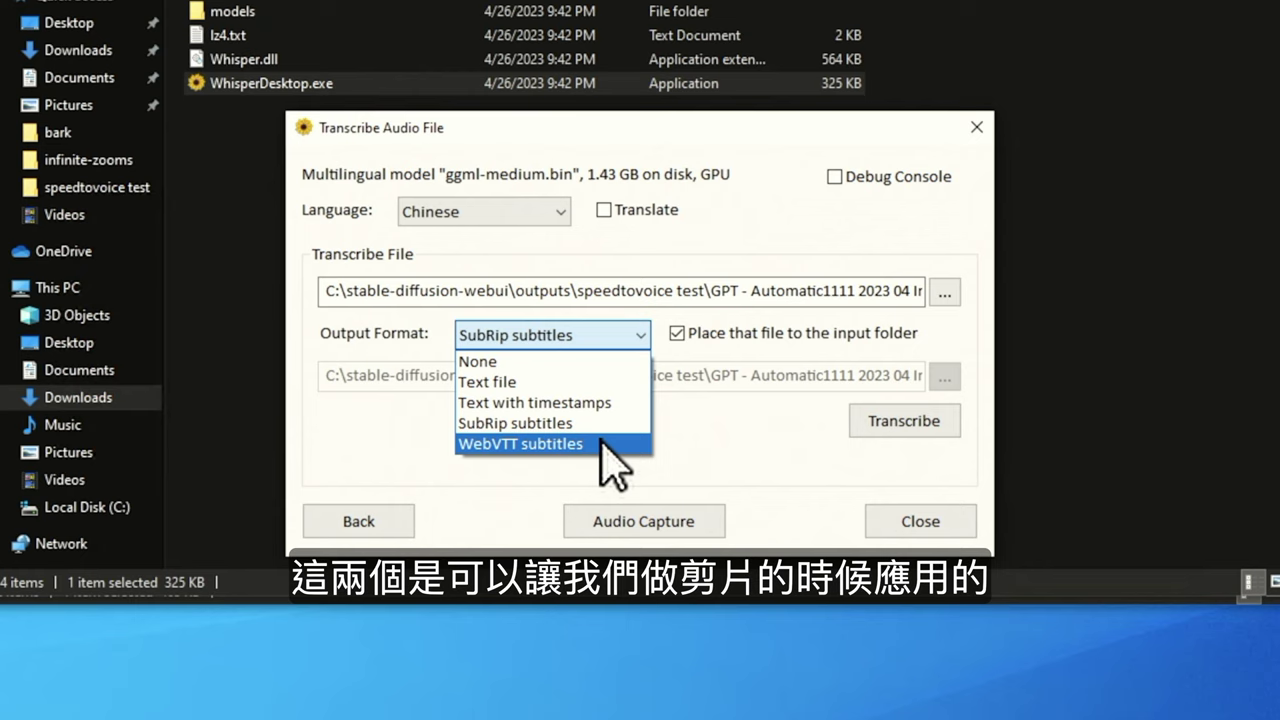
{"action": "left_click", "coordinate": [560, 423]}
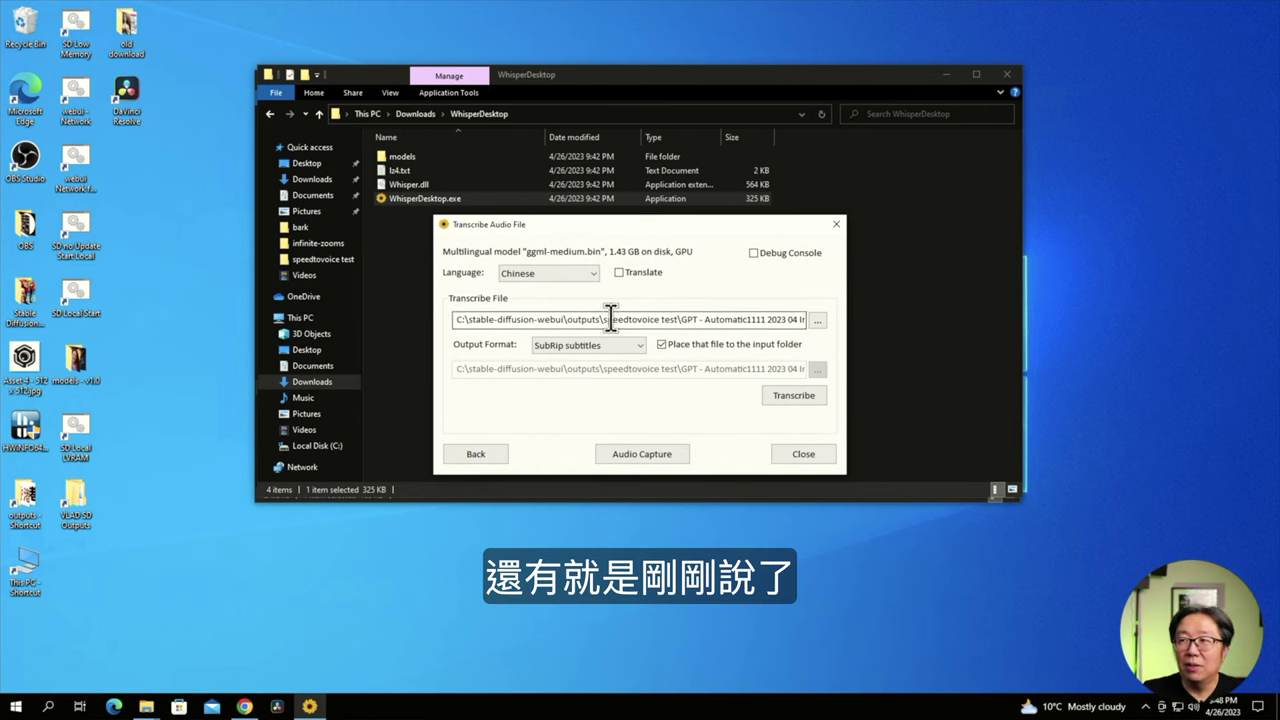
- Choose Chinese as the spoken language and start transcribing the selected video into SubRip subtitles
{"action": "left_click", "coordinate": [592, 280]}
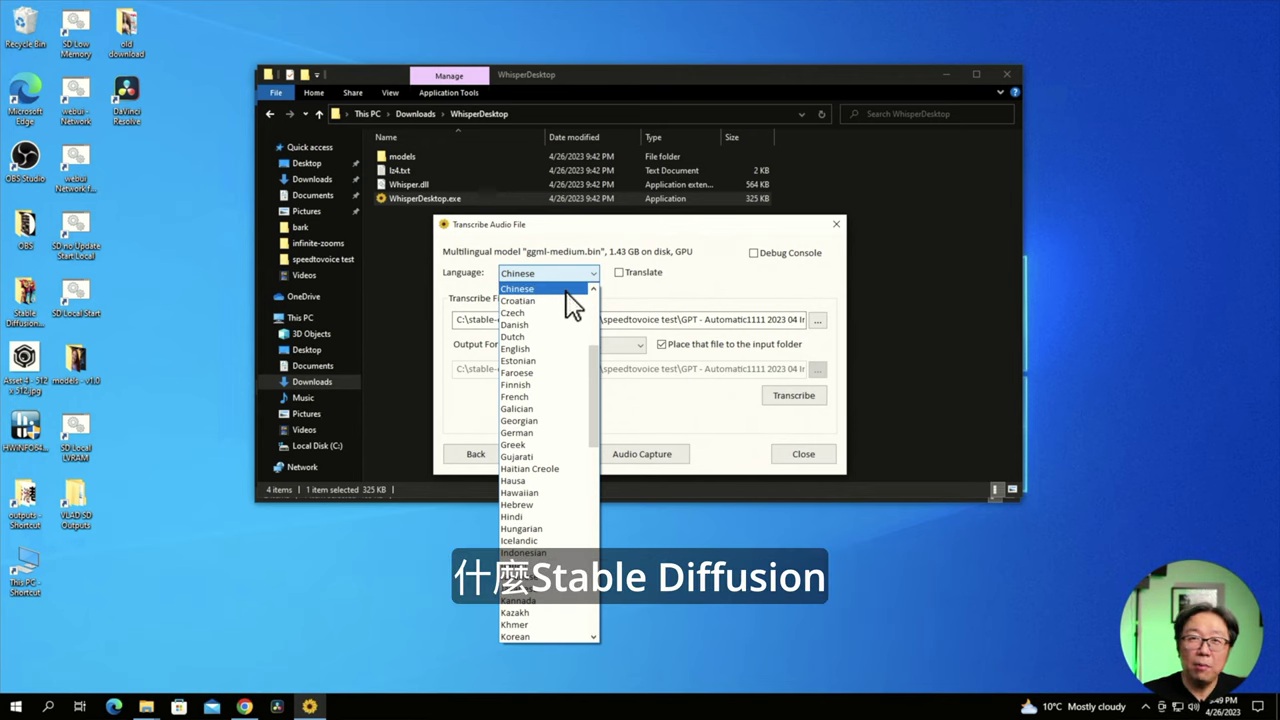
{"action": "left_click", "coordinate": [566, 292]}
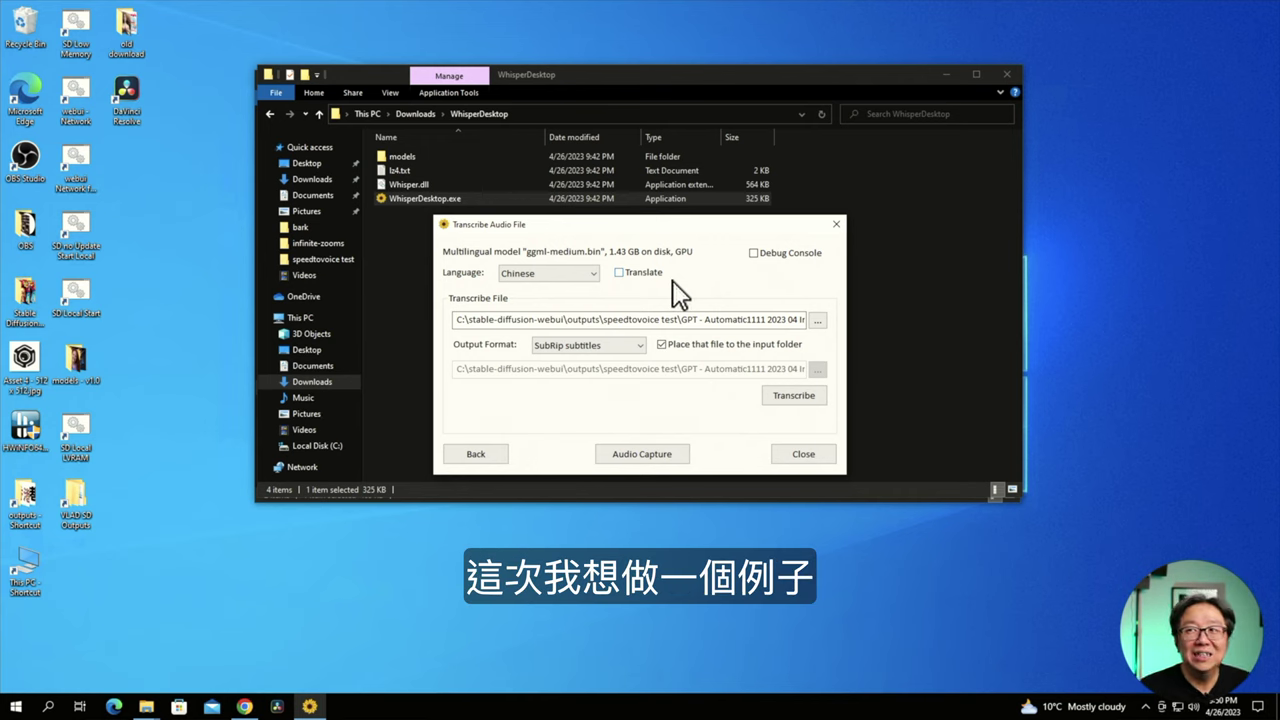
{"action": "left_click", "coordinate": [791, 395]}
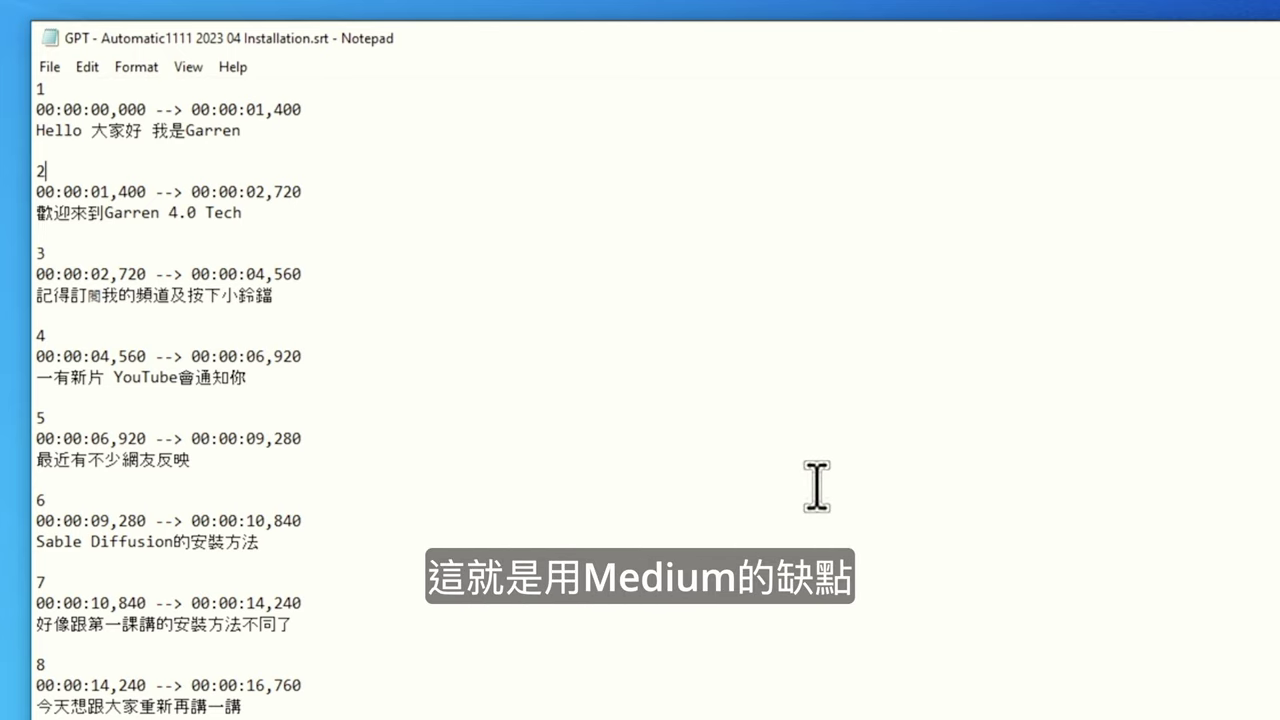
{"action": "scroll", "coordinate": [816, 487], "scroll_direction": "down", "scroll_amount": 20}
{"action": "scroll", "coordinate": [816, 487], "scroll_direction": "down", "scroll_amount": 20}
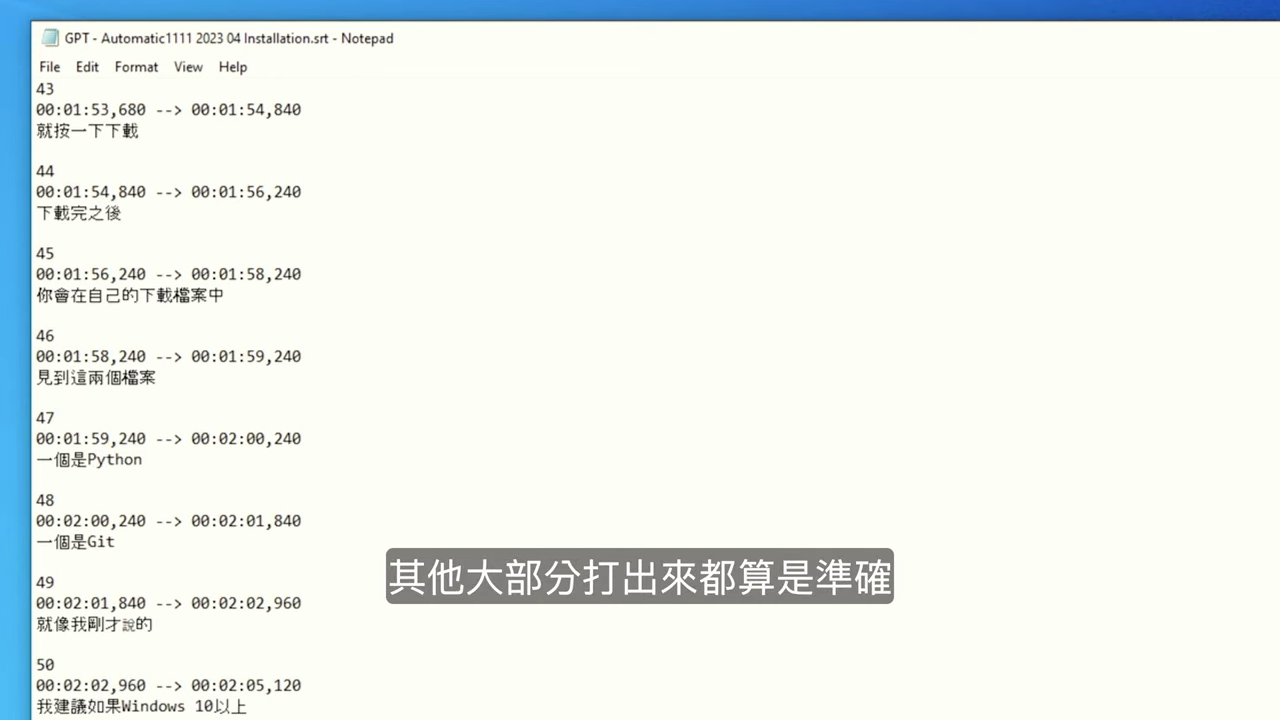
{"action": "scroll", "coordinate": [640, 400], "scroll_direction": "down", "scroll_amount": 20}
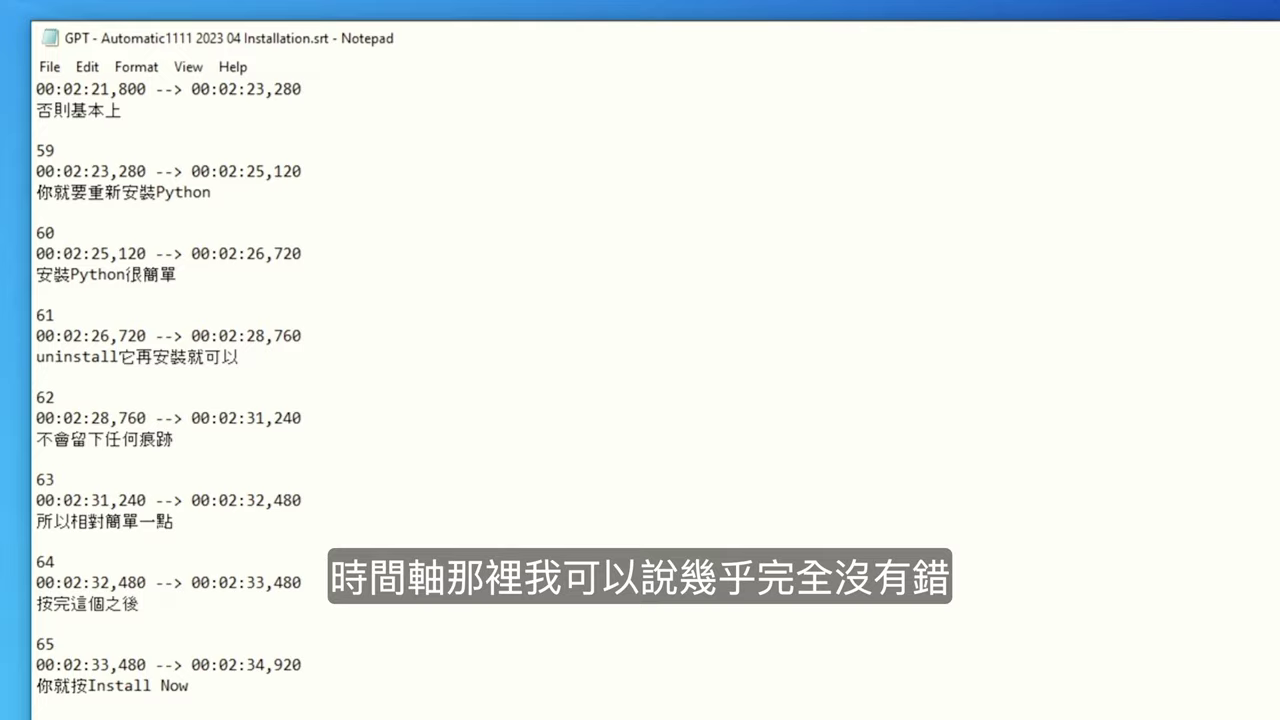
{"action": "scroll", "coordinate": [640, 400], "scroll_direction": "down", "scroll_amount": 20}
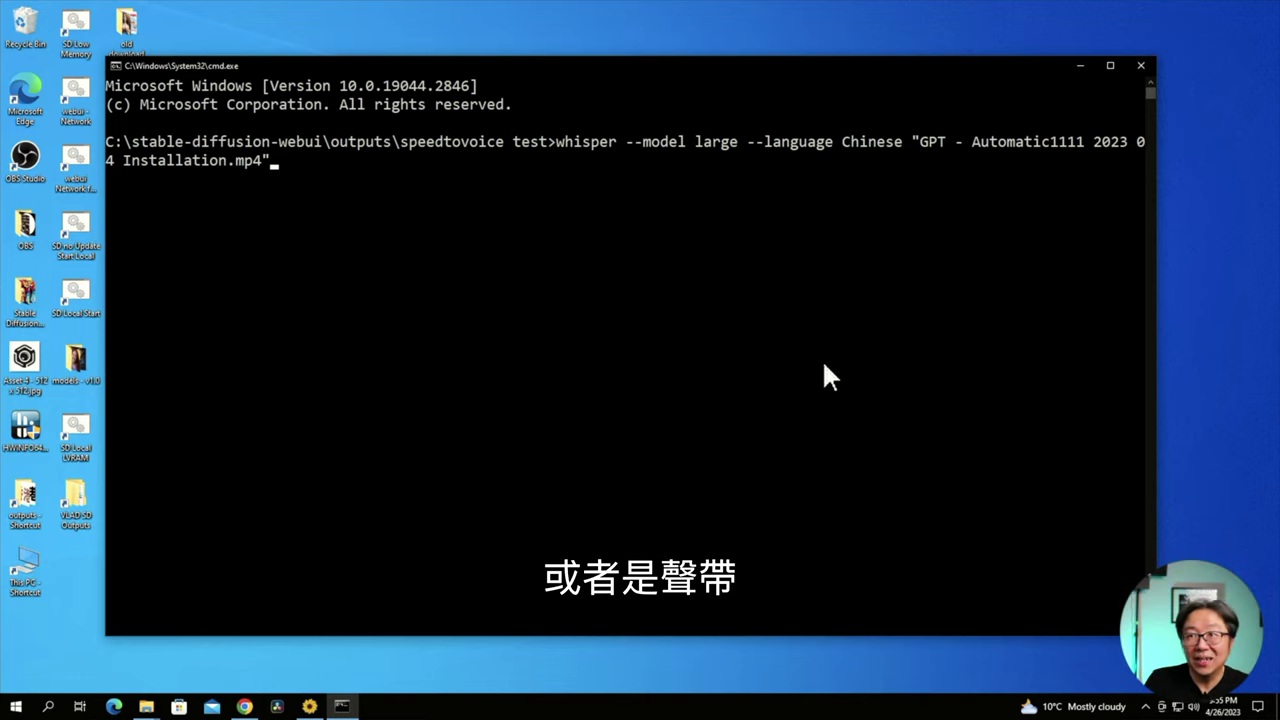
{"action": "key", "text": "Return"}
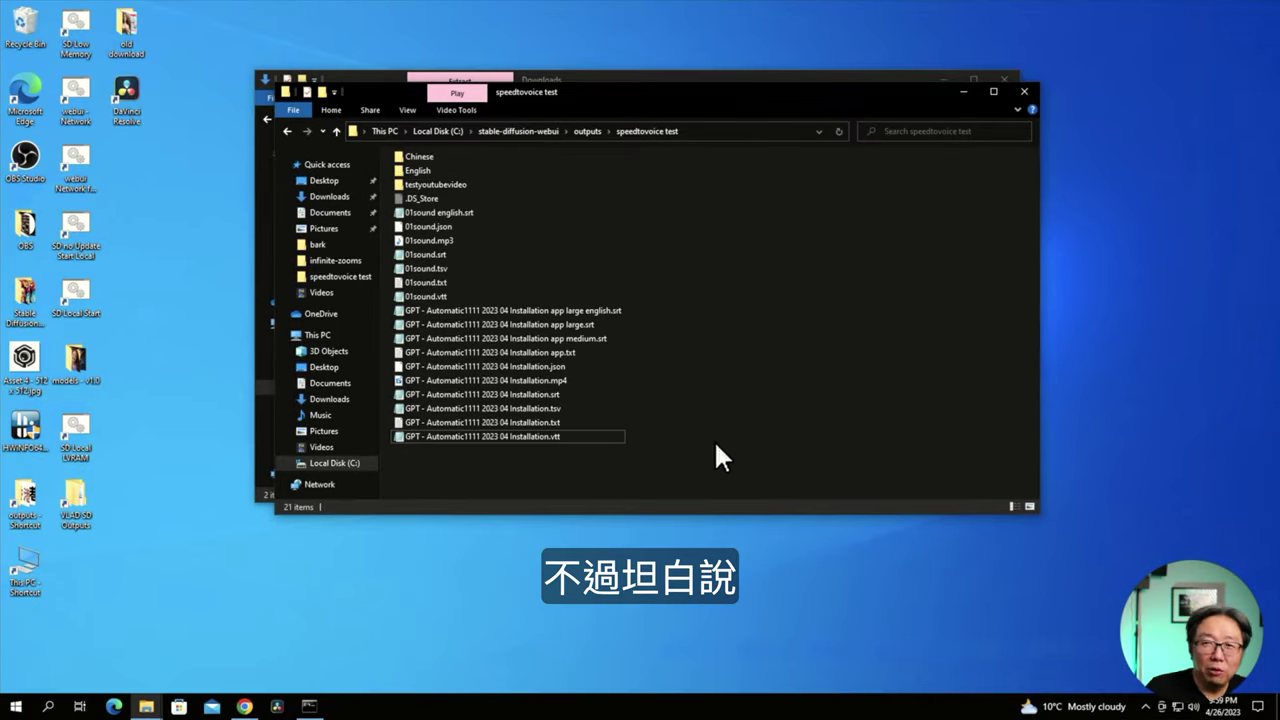
{"action": "left_click", "coordinate": [585, 394]}
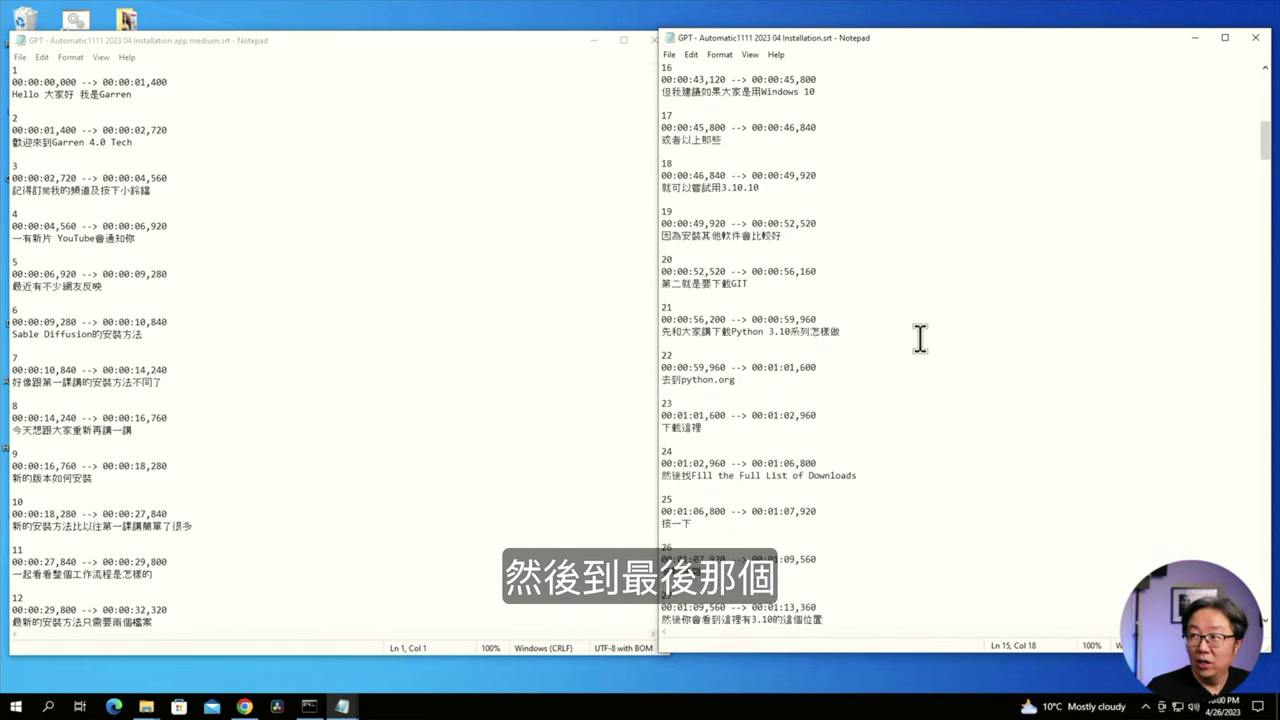
- Compare the app medium .srt with the command-line large-model .srt, highlighting entries 193 to 196 of the medium version
{"action": "scroll", "coordinate": [975, 465], "scroll_direction": "down", "scroll_amount": 5}
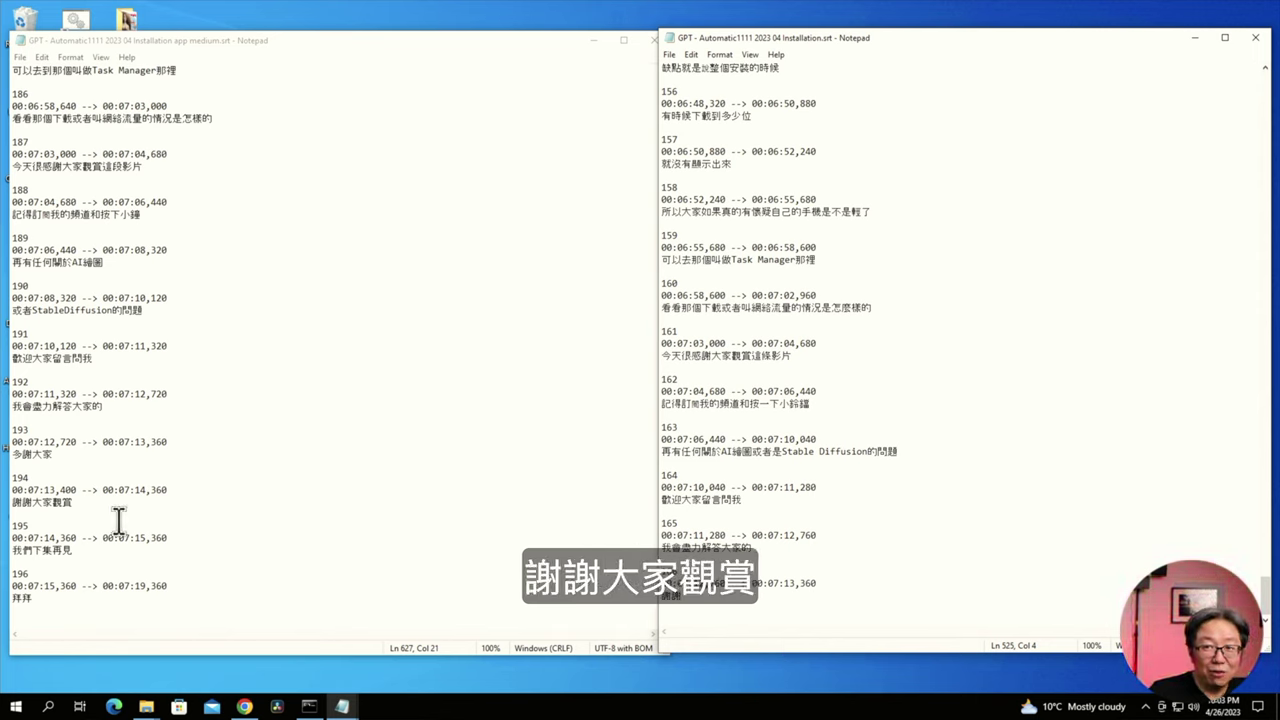
{"action": "left_click_drag", "start_coordinate": [102, 603], "coordinate": [14, 432]}
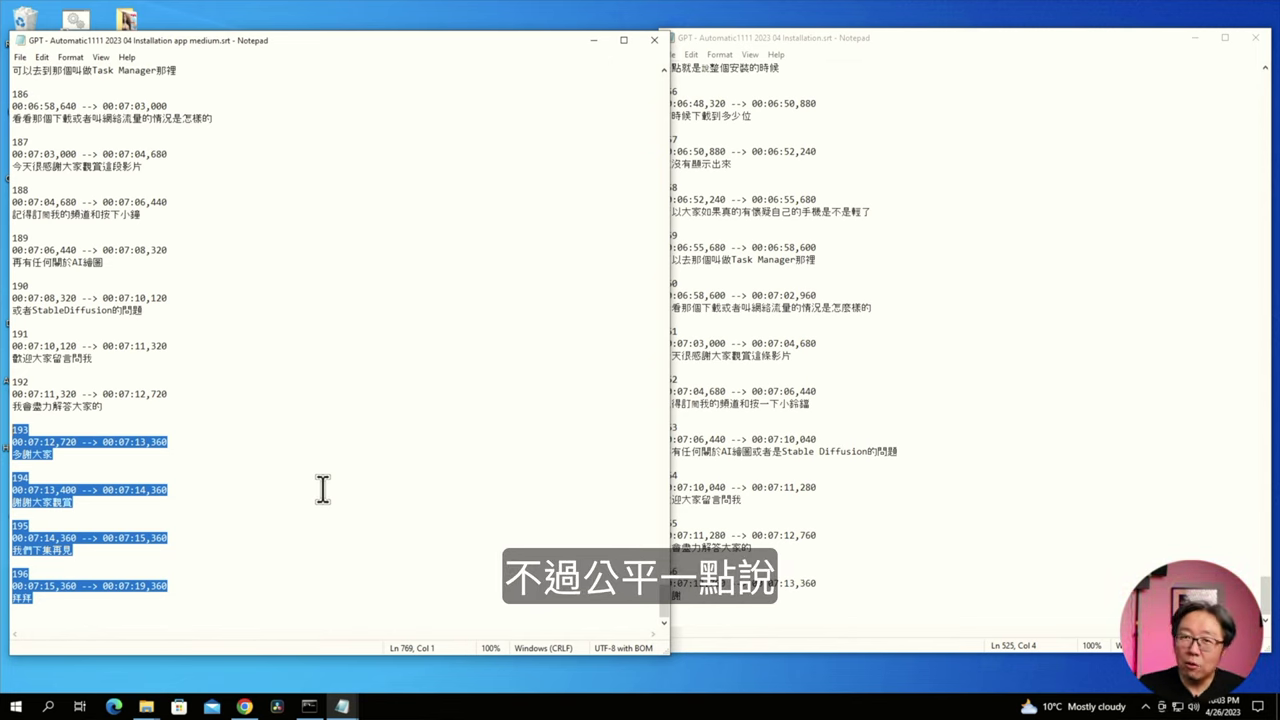
{"action": "left_click", "coordinate": [882, 305]}
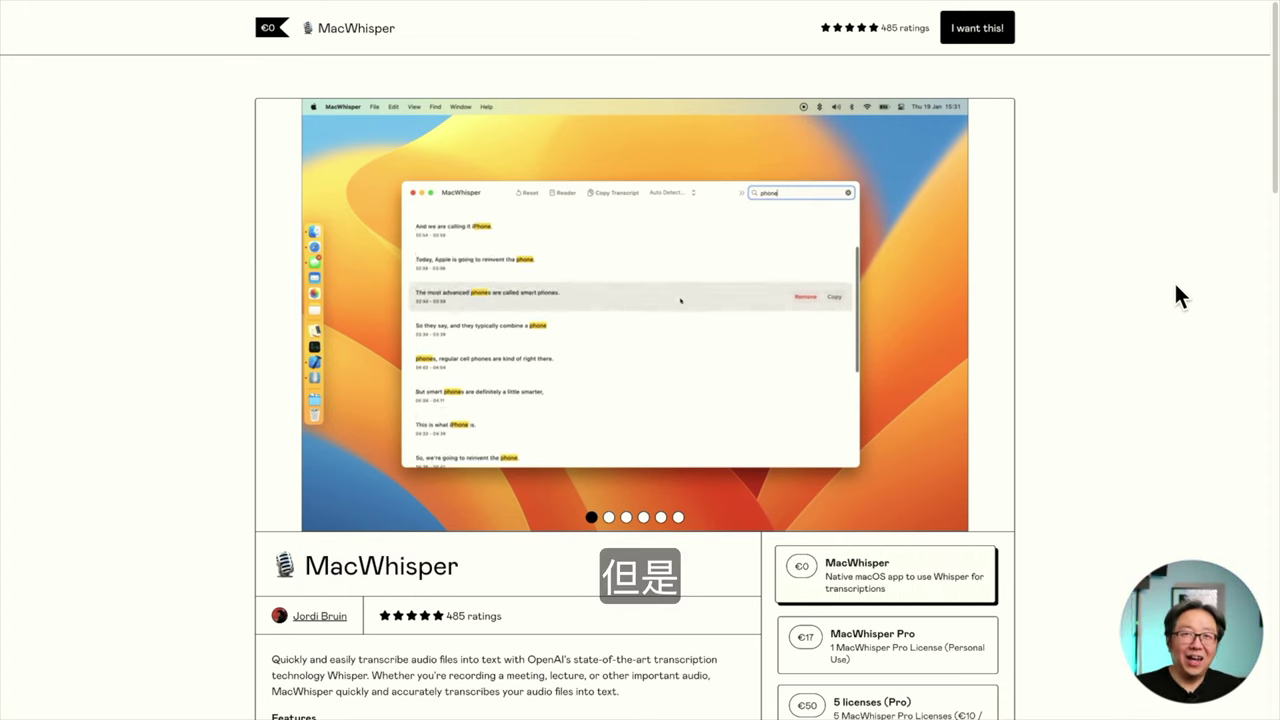
- Look over the MacWhisper product page, including its description, features and licence options
{"action": "scroll", "coordinate": [1175, 286], "scroll_direction": "down", "scroll_amount": 3}
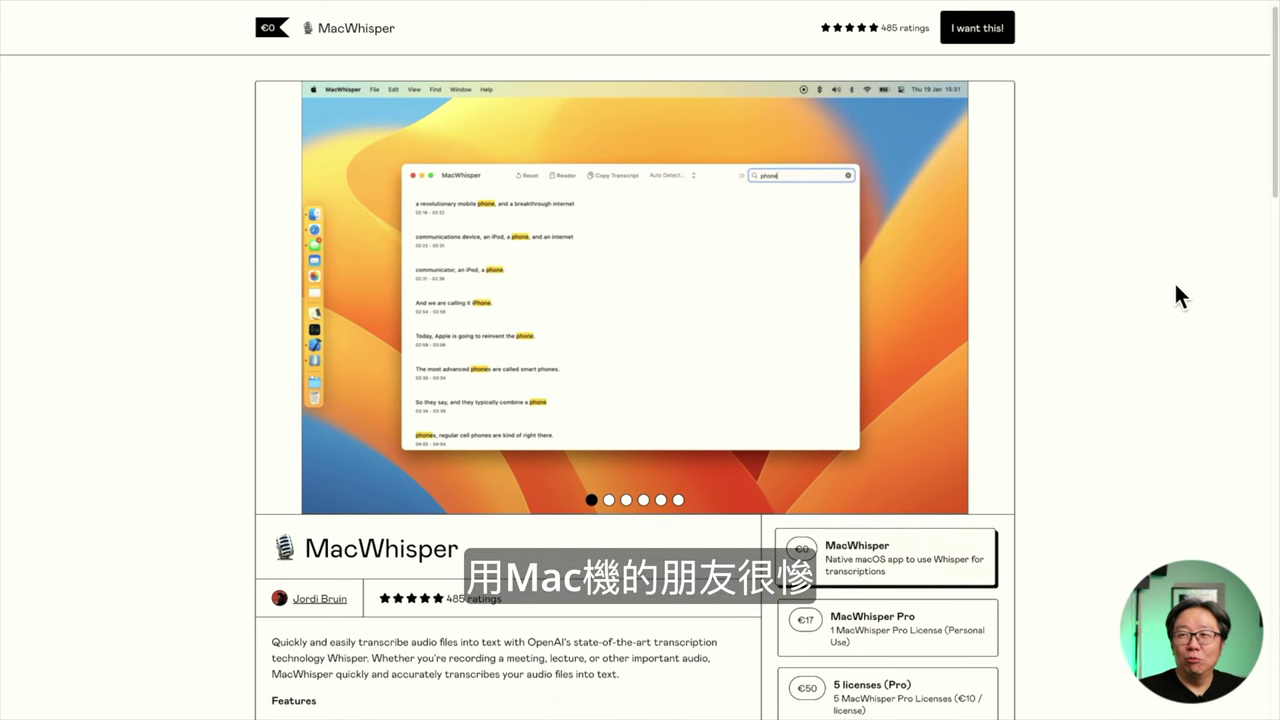
{"action": "scroll", "coordinate": [1176, 287], "scroll_direction": "down", "scroll_amount": 1}
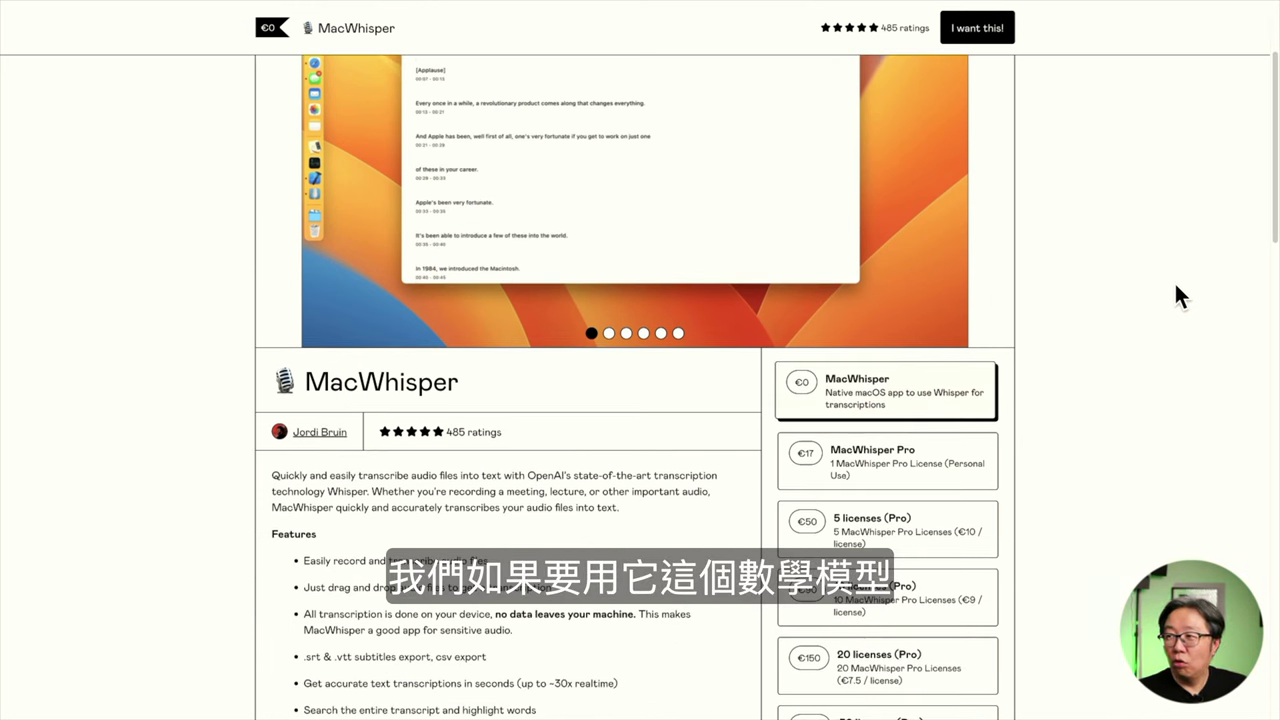
{"action": "scroll", "coordinate": [1176, 287], "scroll_direction": "up", "scroll_amount": 3}
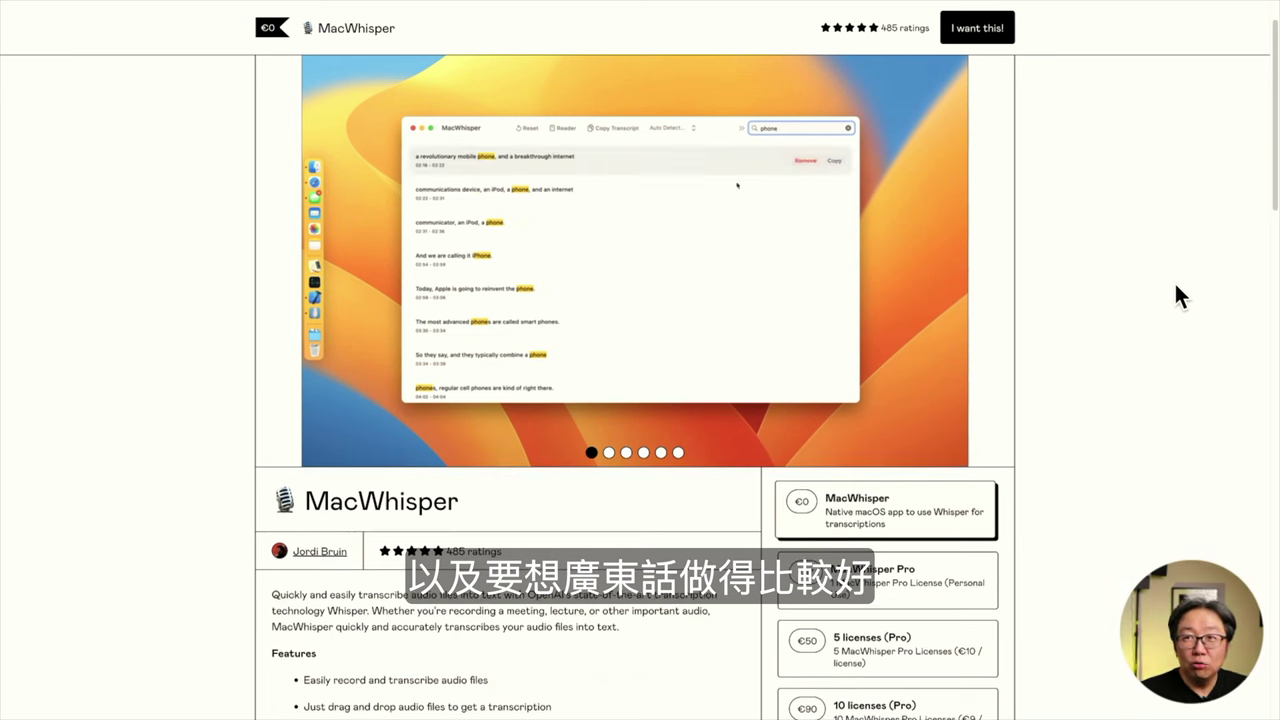
{"action": "scroll", "coordinate": [1175, 285], "scroll_direction": "down", "scroll_amount": 2}
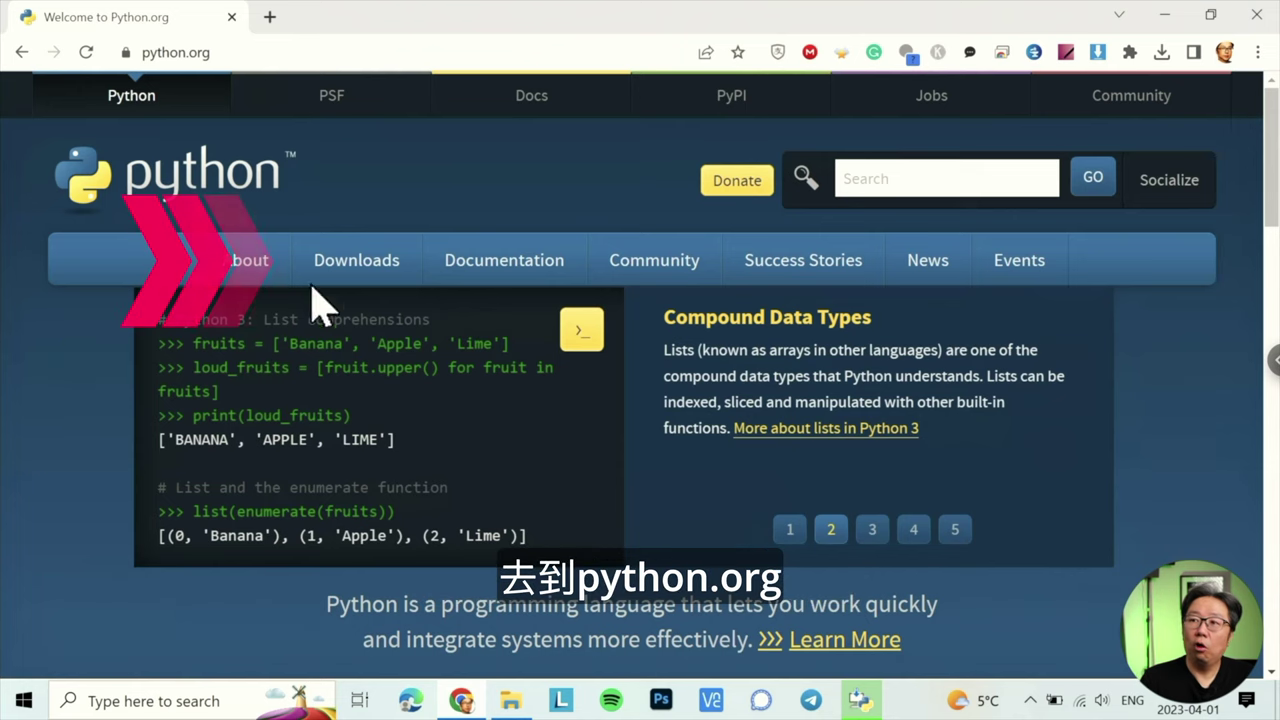
- Open the Python 3.10.10 release page from python.org's full list of downloads and go to its Files section
{"action": "mouse_move", "coordinate": [320, 280]}
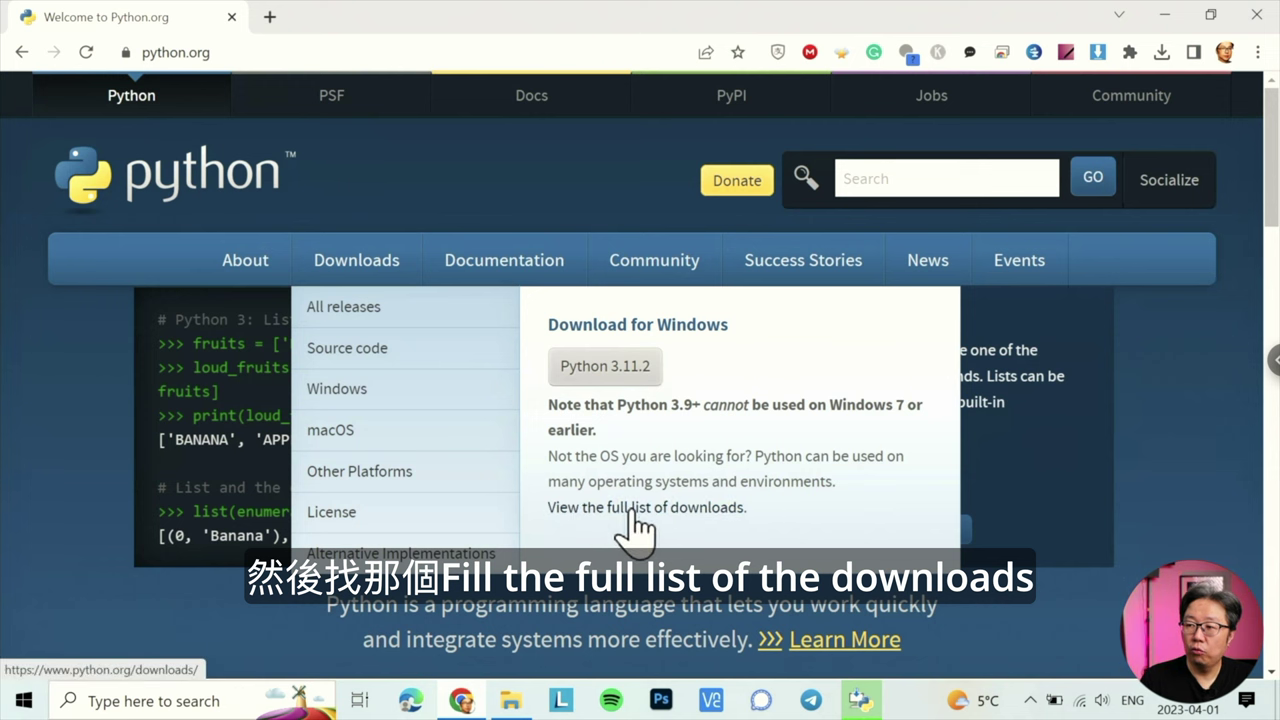
{"action": "left_click", "coordinate": [672, 520]}
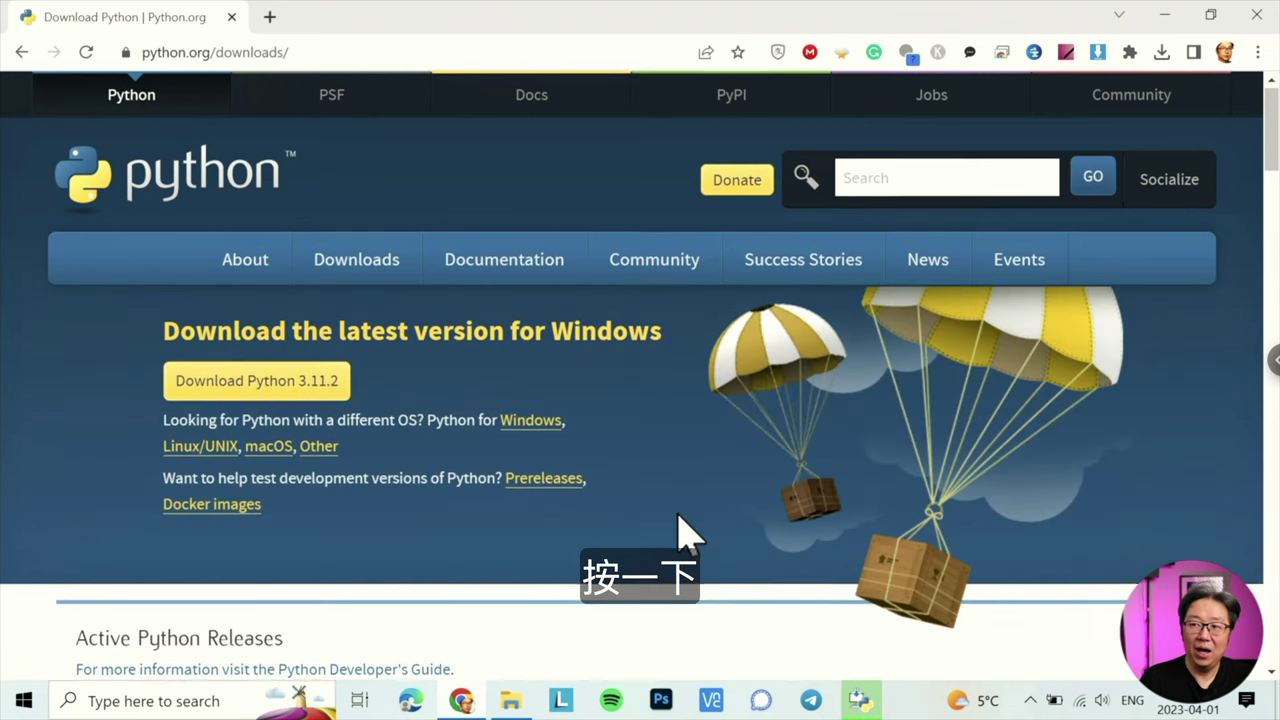
{"action": "scroll", "coordinate": [677, 531], "scroll_direction": "down", "scroll_amount": 3}
{"action": "scroll", "coordinate": [29, 475], "scroll_direction": "down", "scroll_amount": 2}
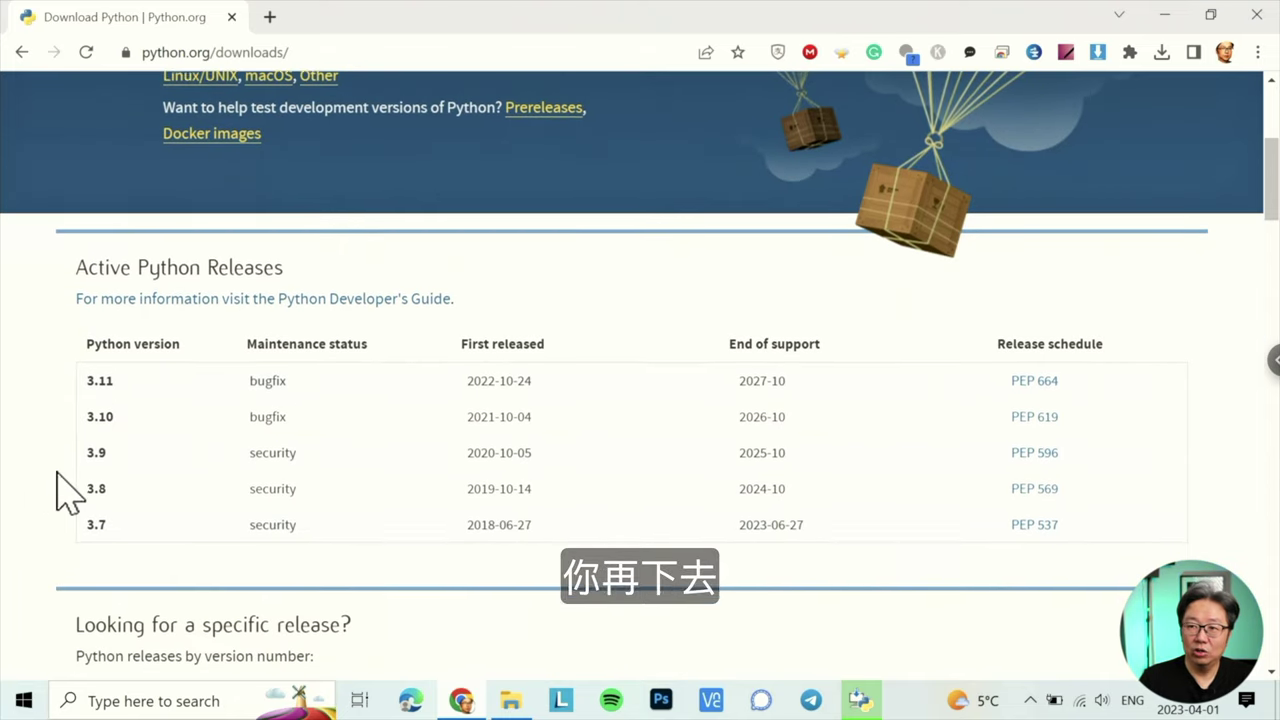
{"action": "scroll", "coordinate": [57, 484], "scroll_direction": "down", "scroll_amount": 8}
{"action": "scroll", "coordinate": [57, 460], "scroll_direction": "up", "scroll_amount": 3}
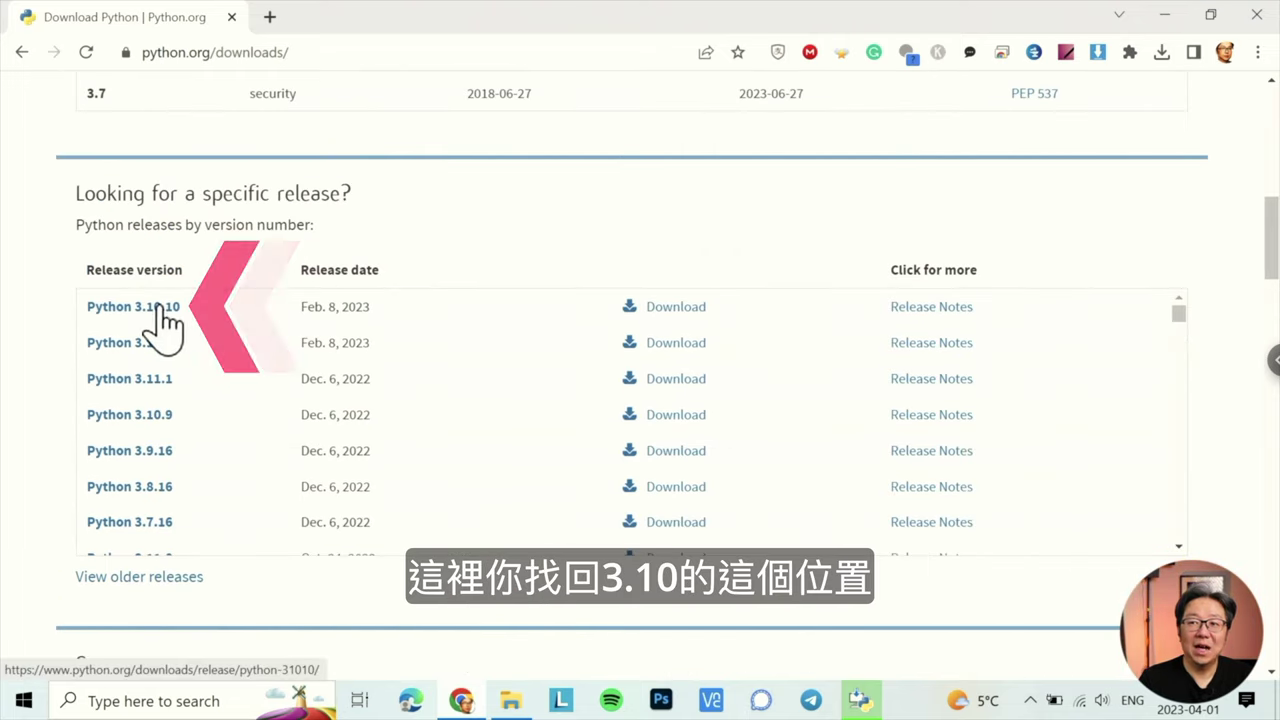
{"action": "left_click", "coordinate": [632, 306]}
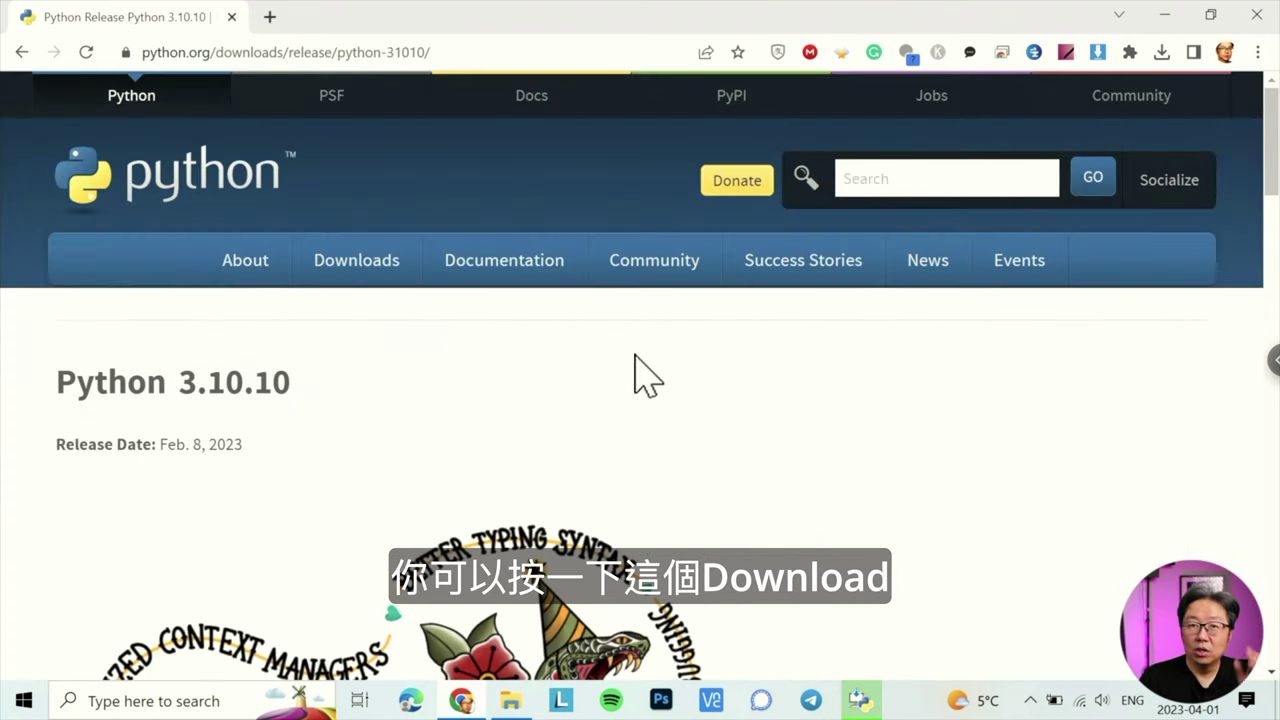
{"action": "scroll", "coordinate": [634, 364], "scroll_direction": "down", "scroll_amount": 3}
{"action": "scroll", "coordinate": [640, 372], "scroll_direction": "down", "scroll_amount": 10}
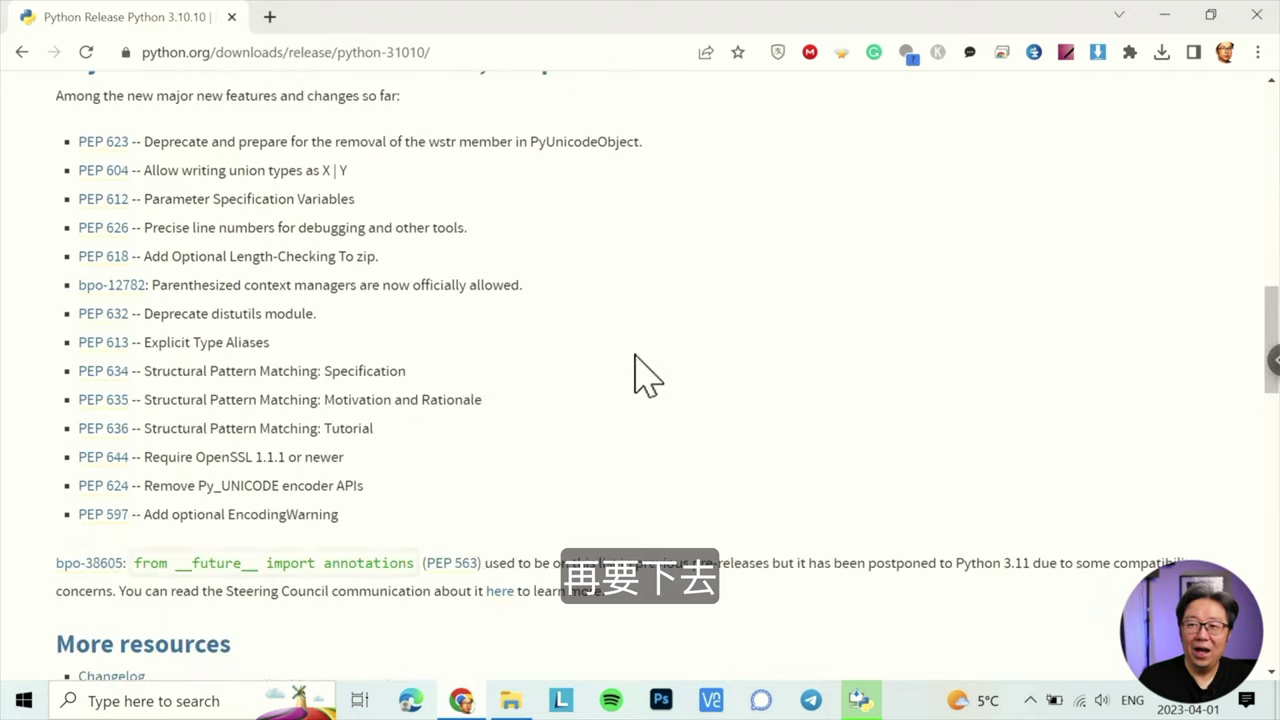
{"action": "scroll", "coordinate": [640, 372], "scroll_direction": "down", "scroll_amount": 5}
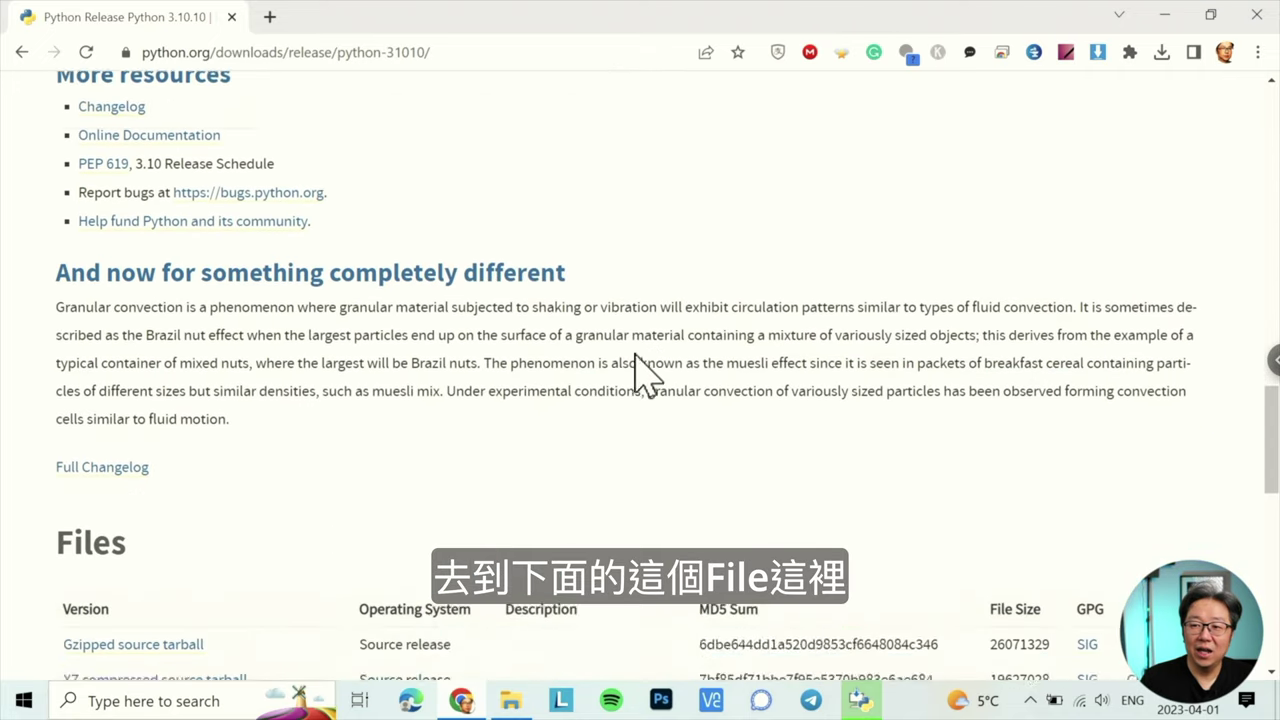
{"action": "scroll", "coordinate": [635, 351], "scroll_direction": "down", "scroll_amount": 2}
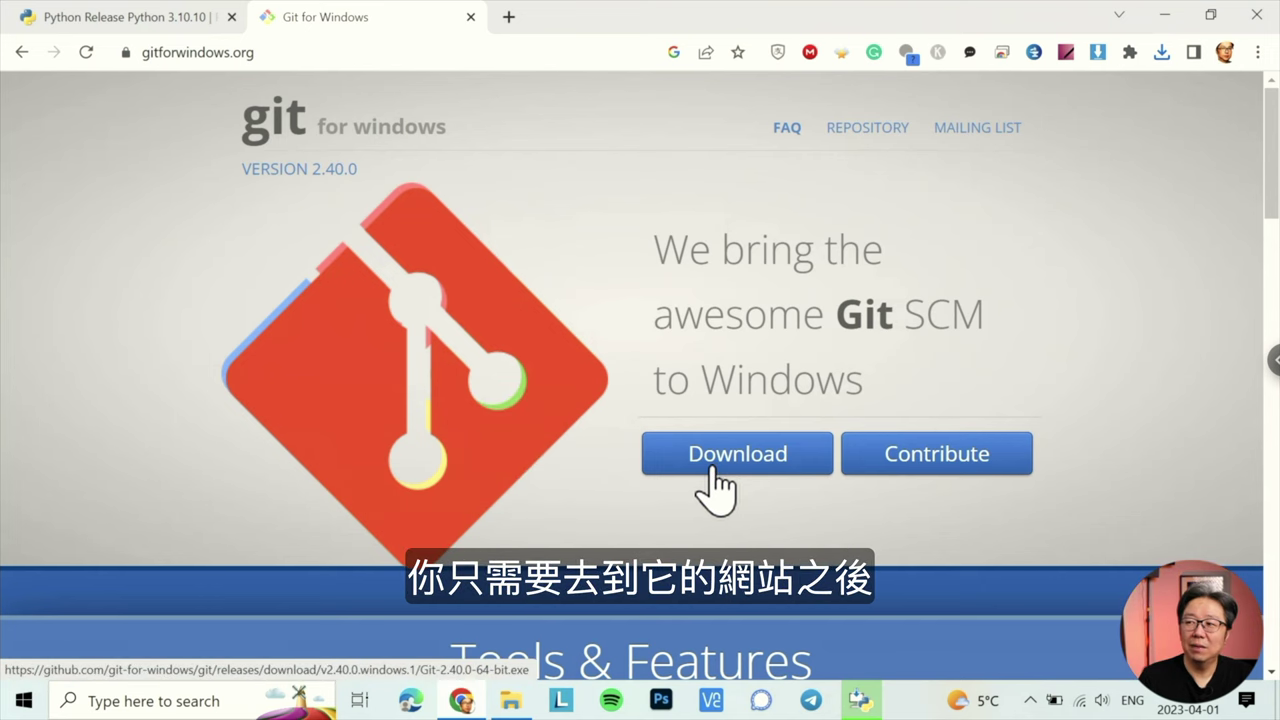
- Download the 64-bit Git 2.40.0 installer from gitforwindows.org
{"action": "left_click", "coordinate": [713, 466]}
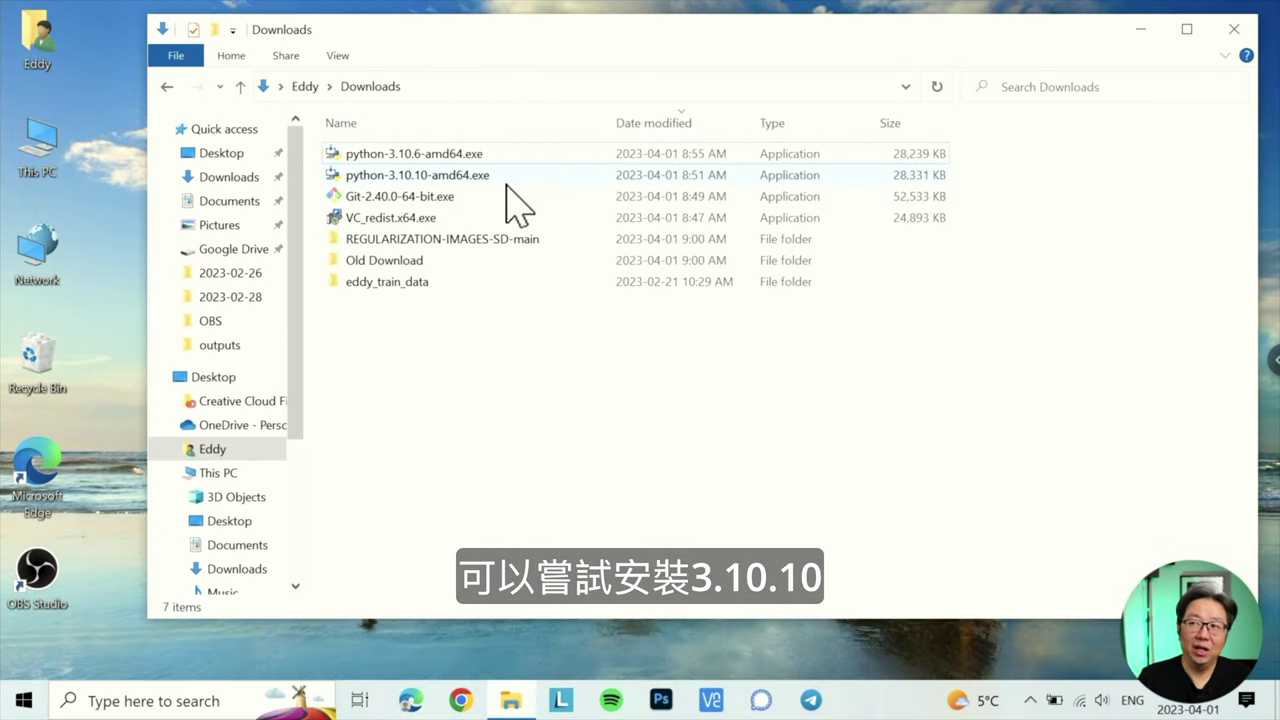
- Install Python 3.10.10 from python-3.10.10-amd64.exe with default settings and python.exe added to PATH, and close the finished setup
{"action": "double_click", "coordinate": [505, 180]}
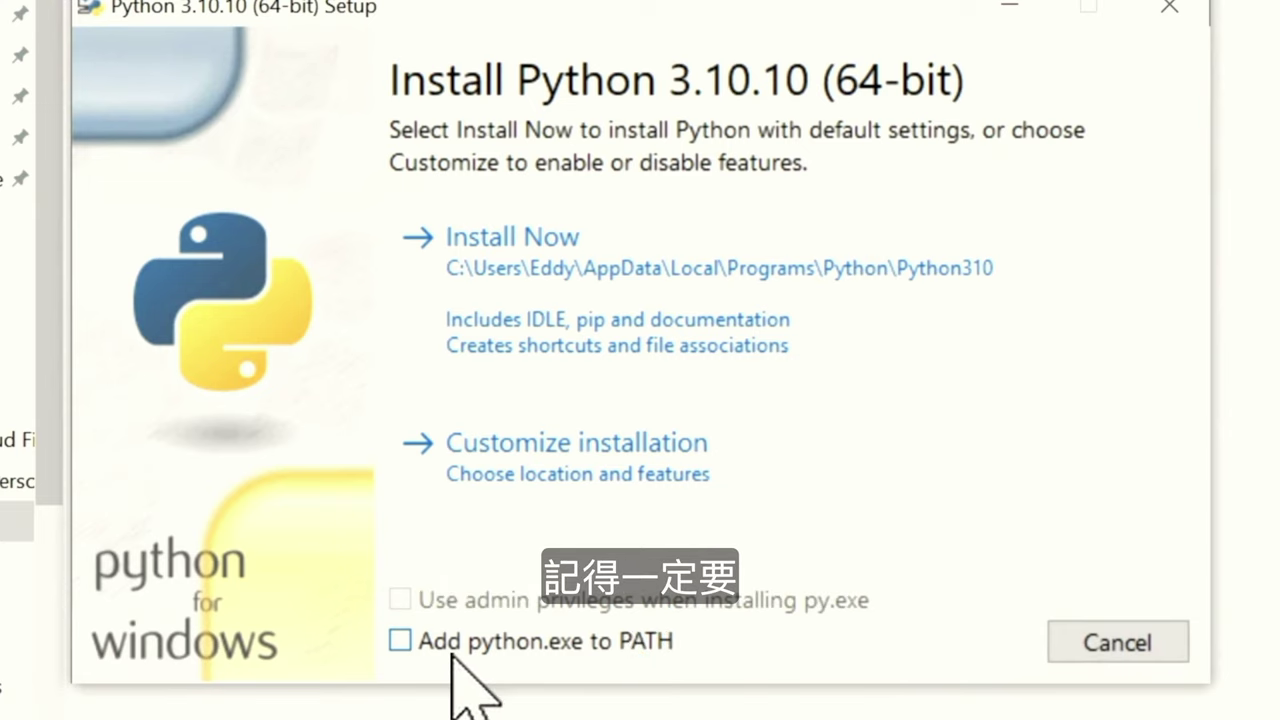
{"action": "left_click", "coordinate": [402, 643]}
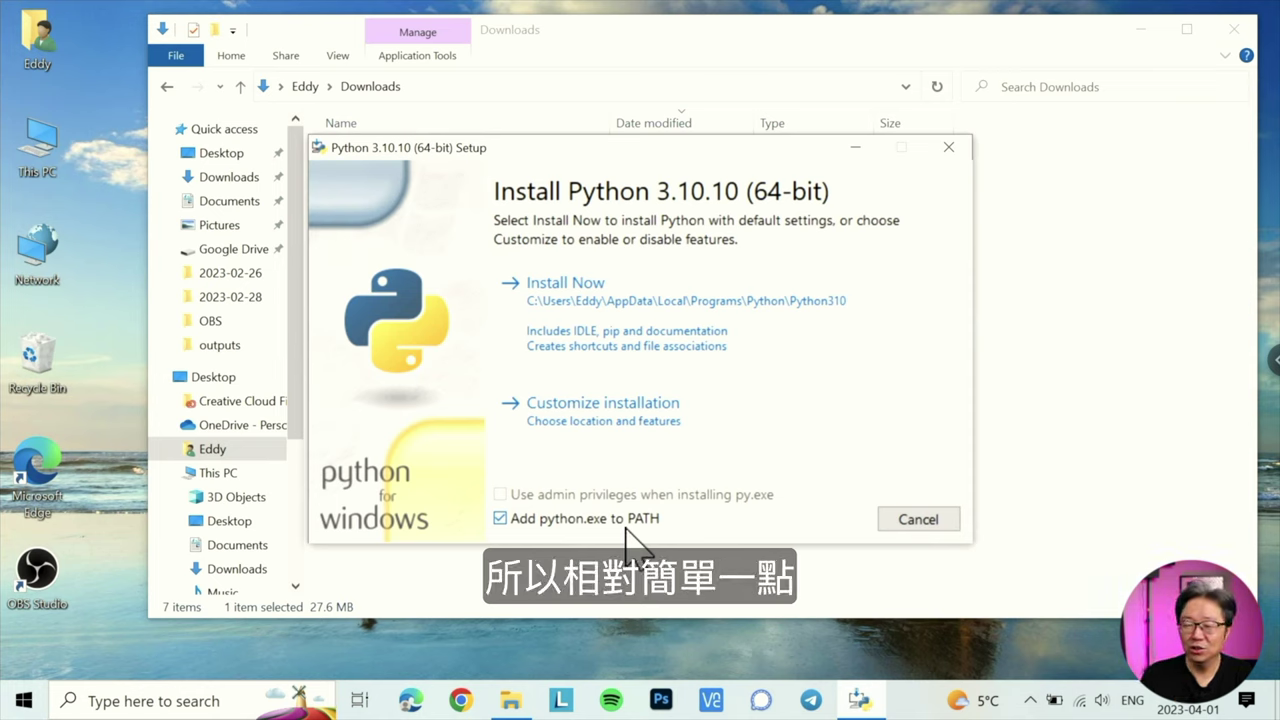
{"action": "left_click", "coordinate": [611, 342]}
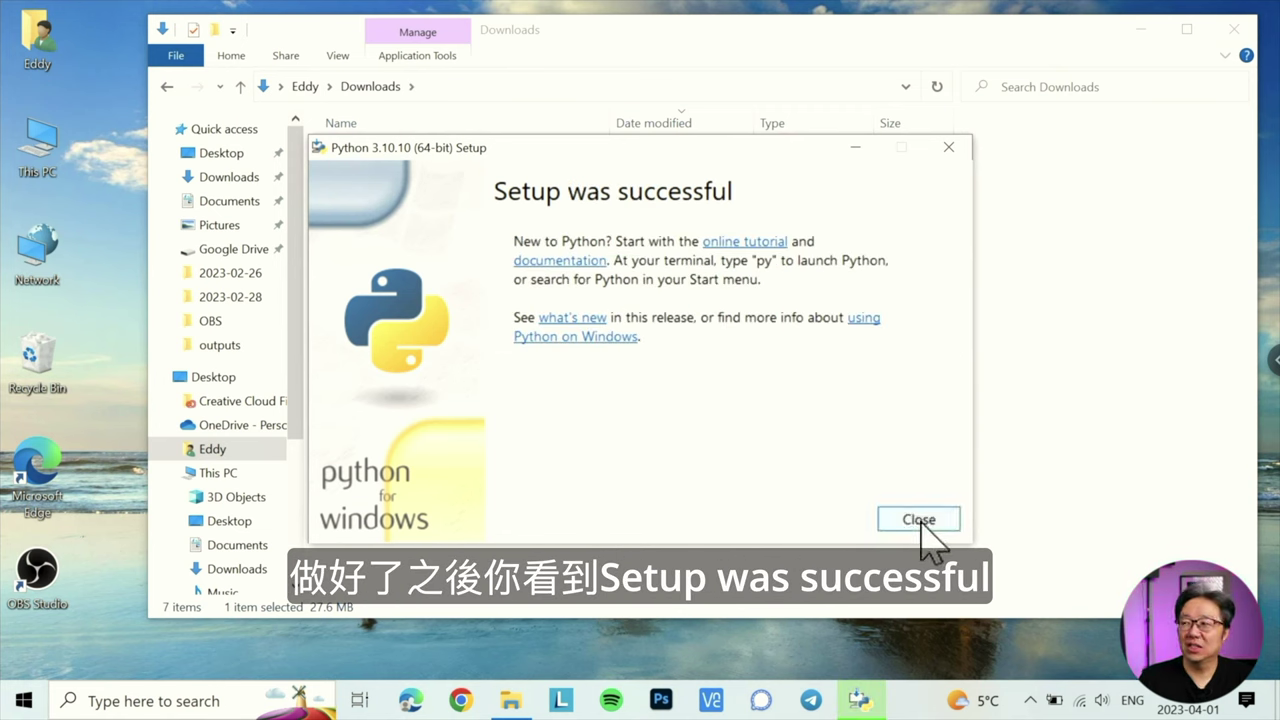
{"action": "left_click", "coordinate": [920, 519]}
{"action": "left_click", "coordinate": [893, 383]}
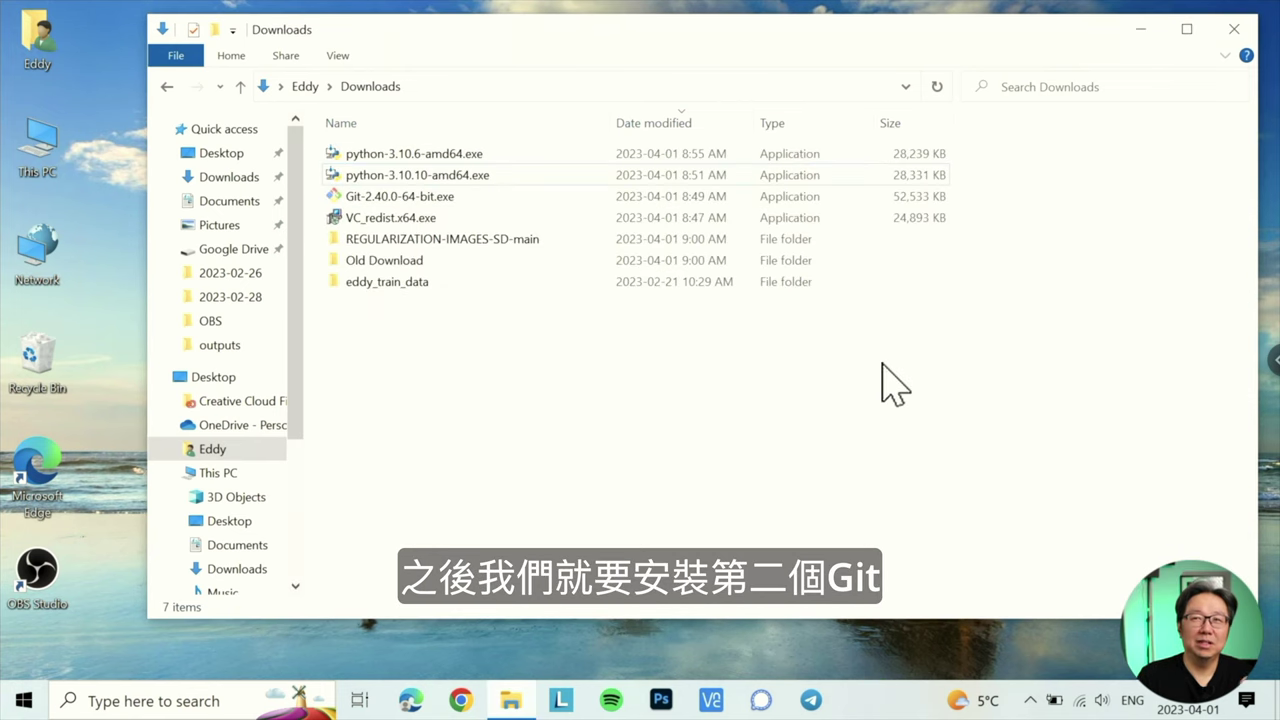
- Launch Git-2.40.0-64-bit.exe, allow it to make changes, and accept the licence, the C:\Program Files\Git destination and the default components
{"action": "double_click", "coordinate": [484, 198]}
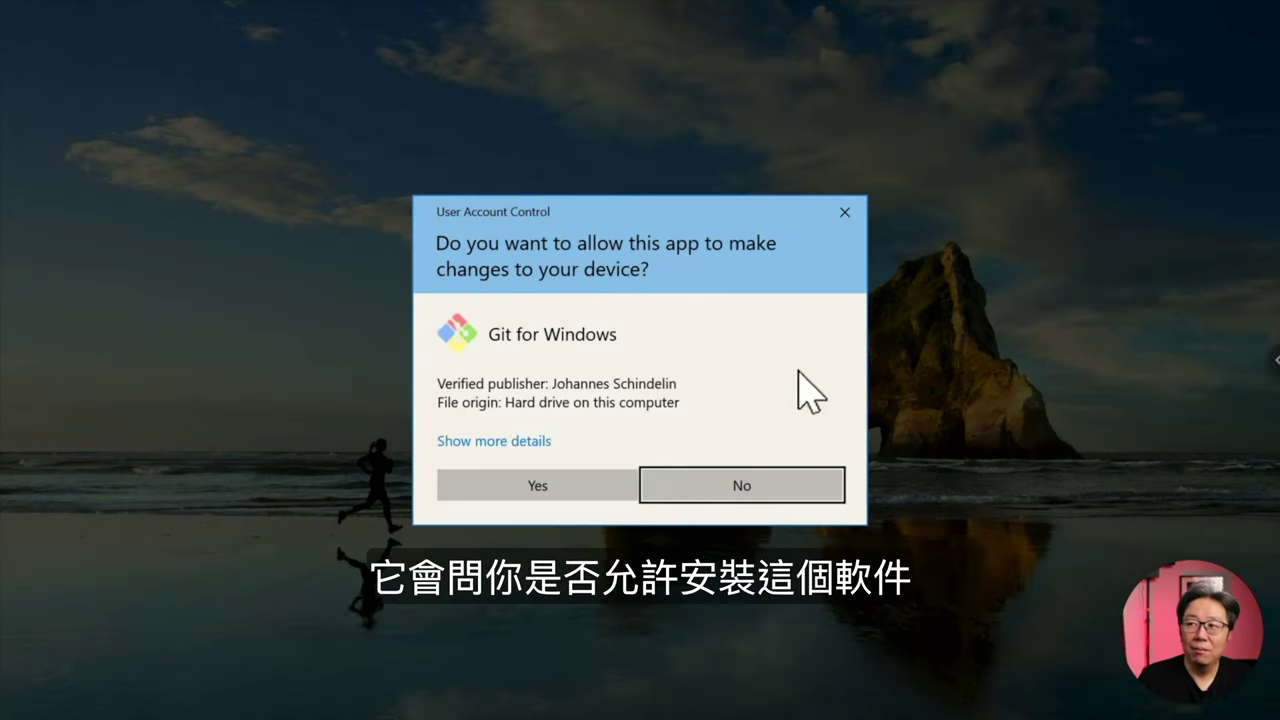
{"action": "left_click", "coordinate": [603, 481]}
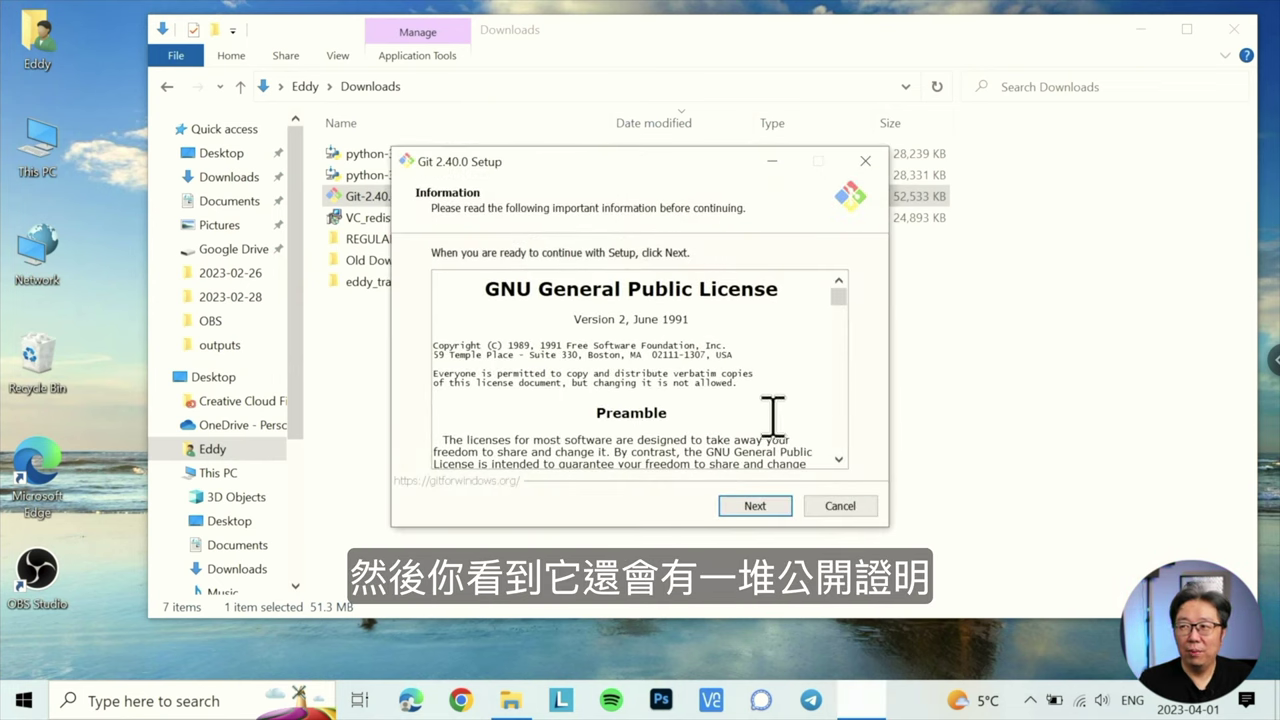
{"action": "left_click", "coordinate": [760, 505]}
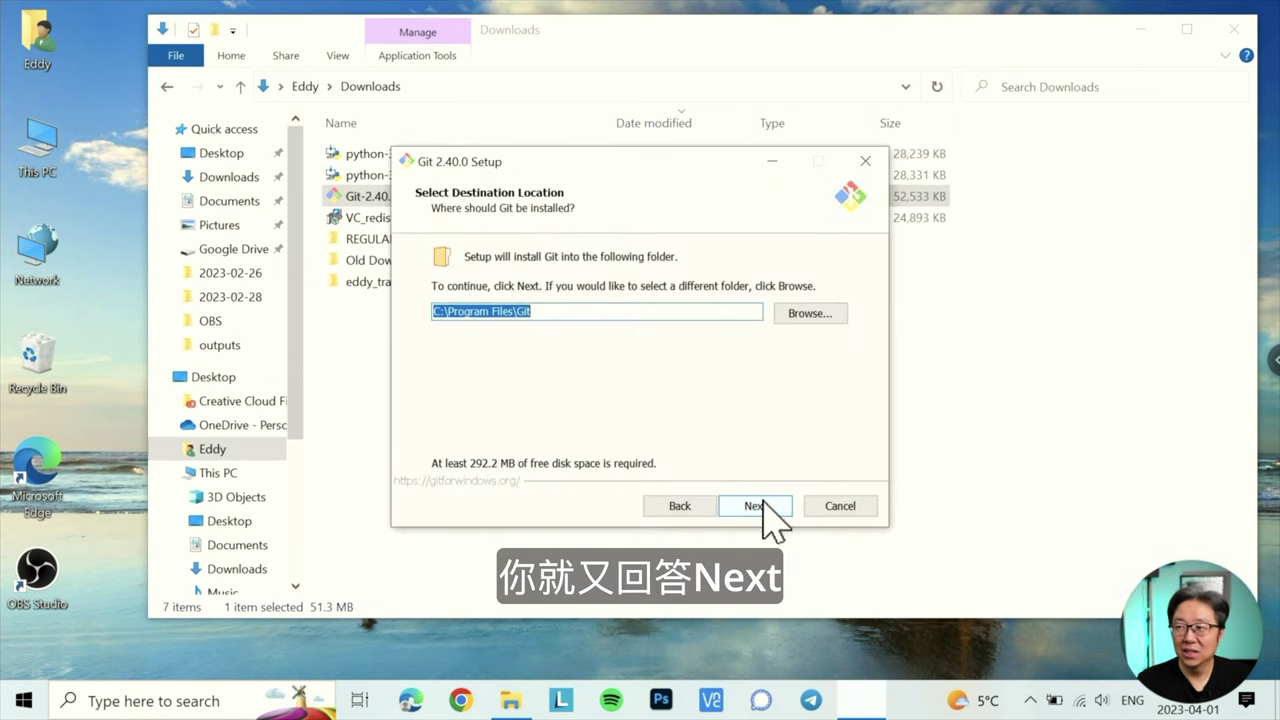
{"action": "left_click", "coordinate": [760, 505]}
{"action": "left_click", "coordinate": [714, 446]}
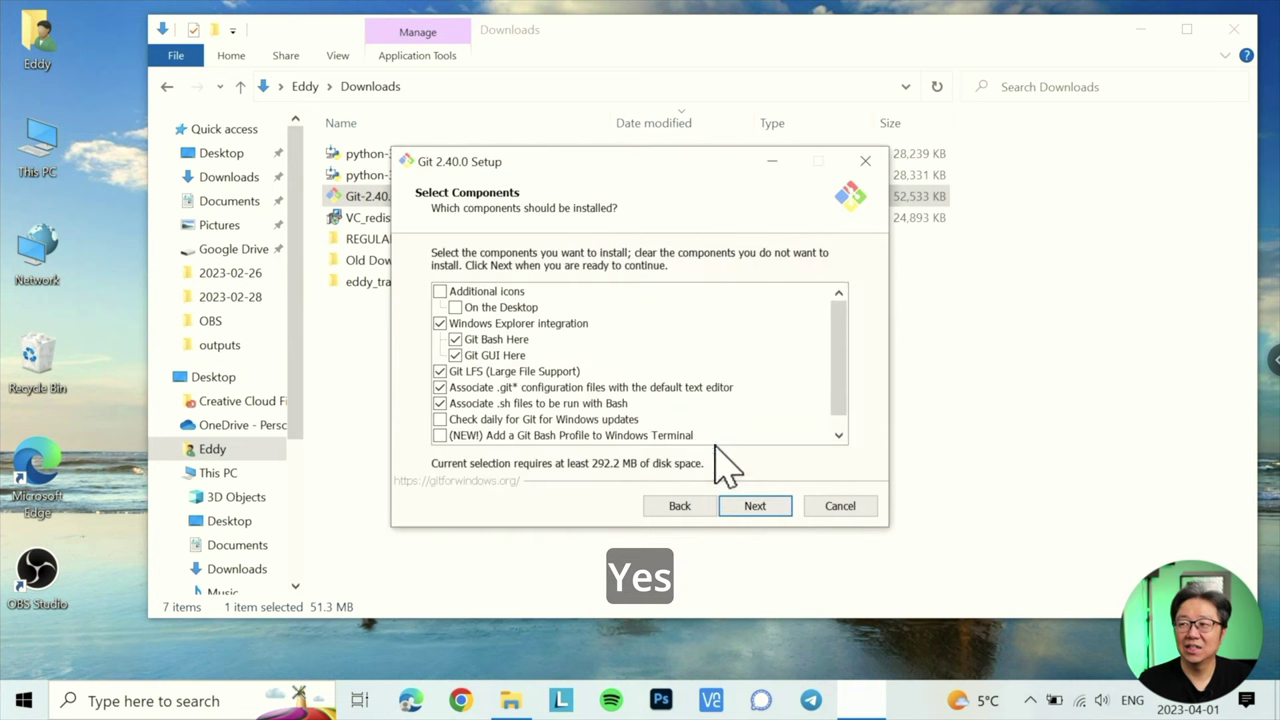
{"action": "left_click", "coordinate": [766, 506]}
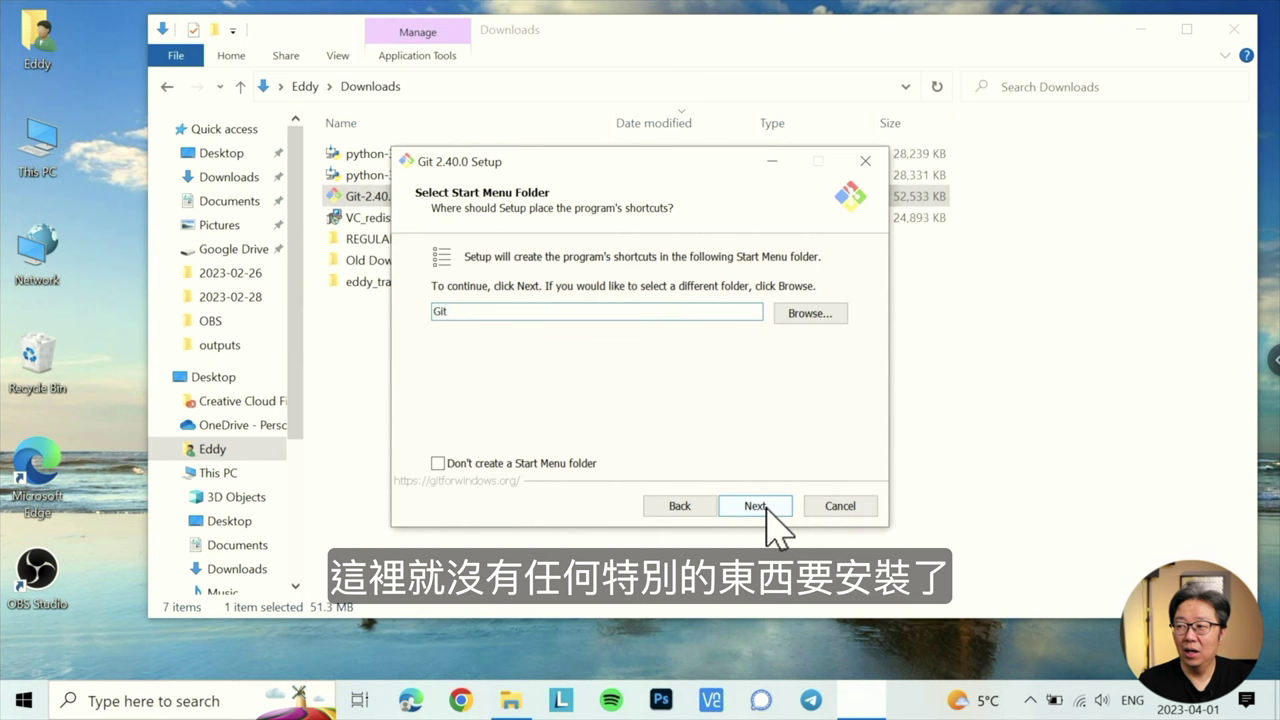
- Install Git 2.40.0 with the Git Start Menu folder and the default PATH, OpenSSL and remaining options, and close the finished setup
{"action": "left_click", "coordinate": [766, 506]}
{"action": "left_click", "coordinate": [766, 506]}
{"action": "left_click", "coordinate": [766, 506]}
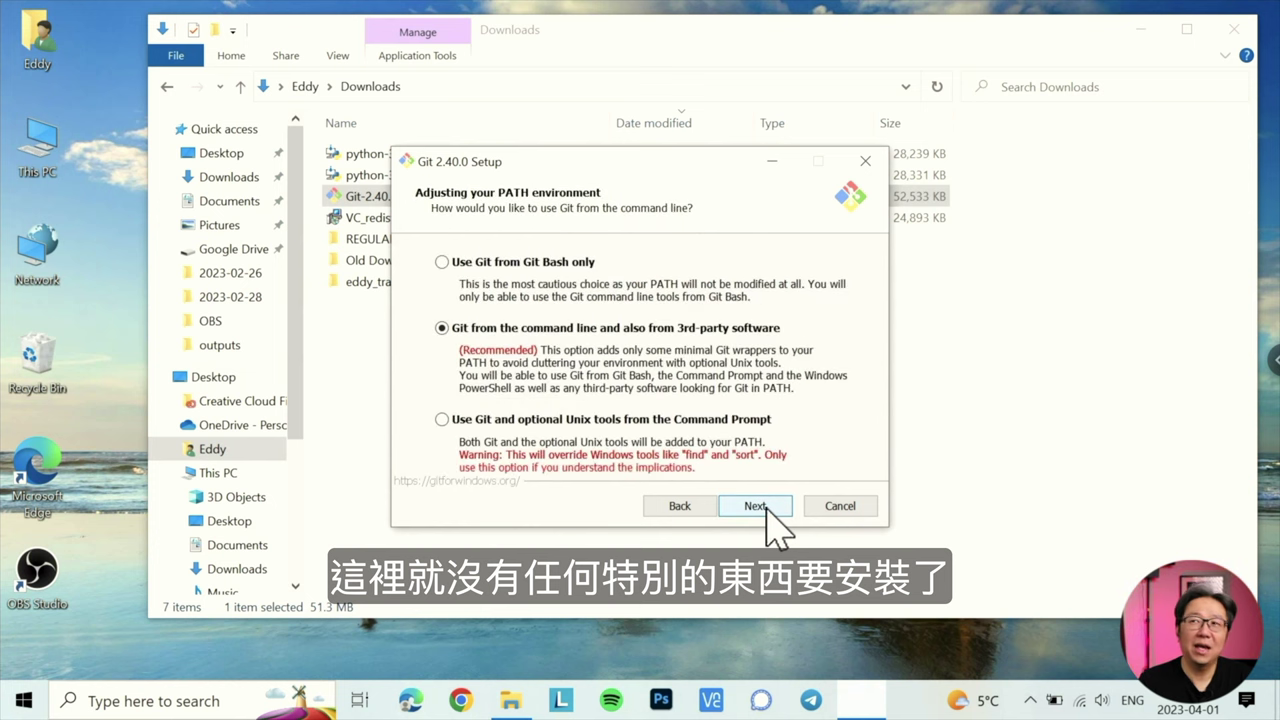
{"action": "left_click", "coordinate": [766, 506]}
{"action": "left_click", "coordinate": [766, 506]}
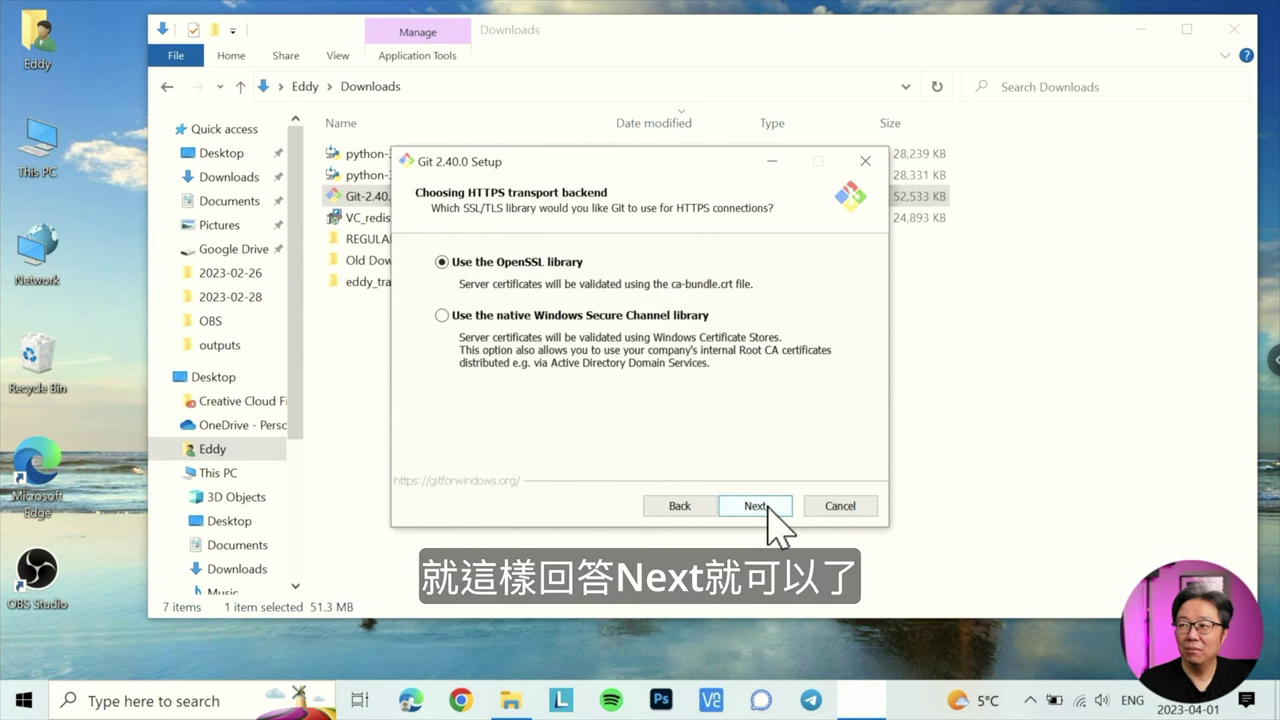
{"action": "left_click", "coordinate": [766, 506]}
{"action": "left_click", "coordinate": [766, 506]}
{"action": "left_click", "coordinate": [766, 506]}
{"action": "left_click", "coordinate": [766, 506]}
{"action": "left_click", "coordinate": [766, 506]}
{"action": "left_click", "coordinate": [766, 506]}
{"action": "left_click", "coordinate": [766, 506]}
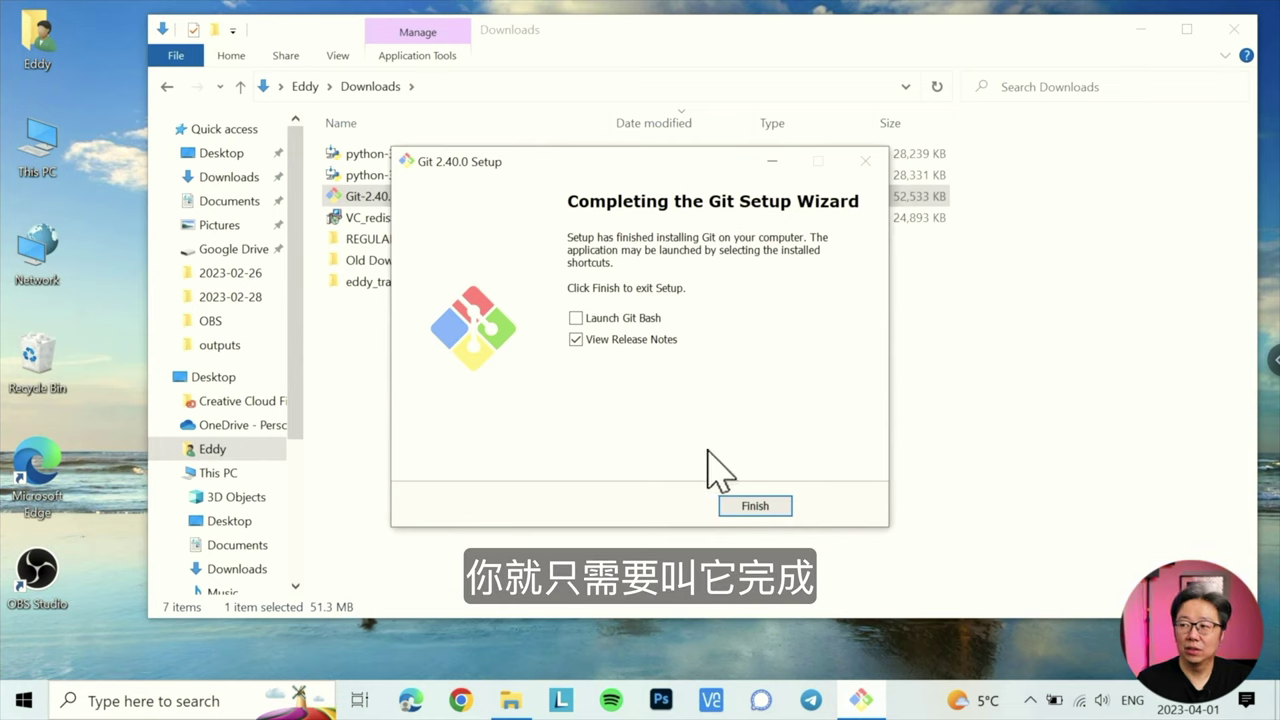
{"action": "left_click", "coordinate": [757, 508]}
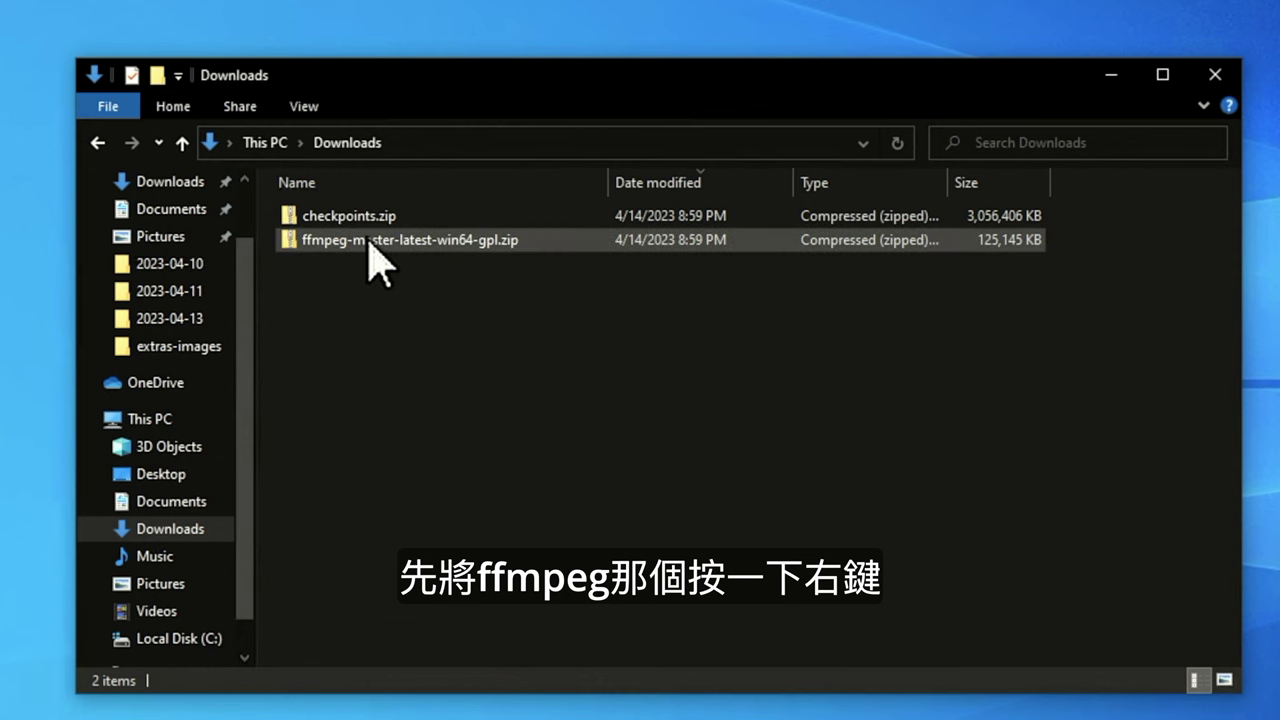
- Extract ffmpeg-master-latest-win64-gpl.zip into the ffmpeg-master-latest-win64-gpl folder in Downloads
{"action": "right_click", "coordinate": [369, 241]}
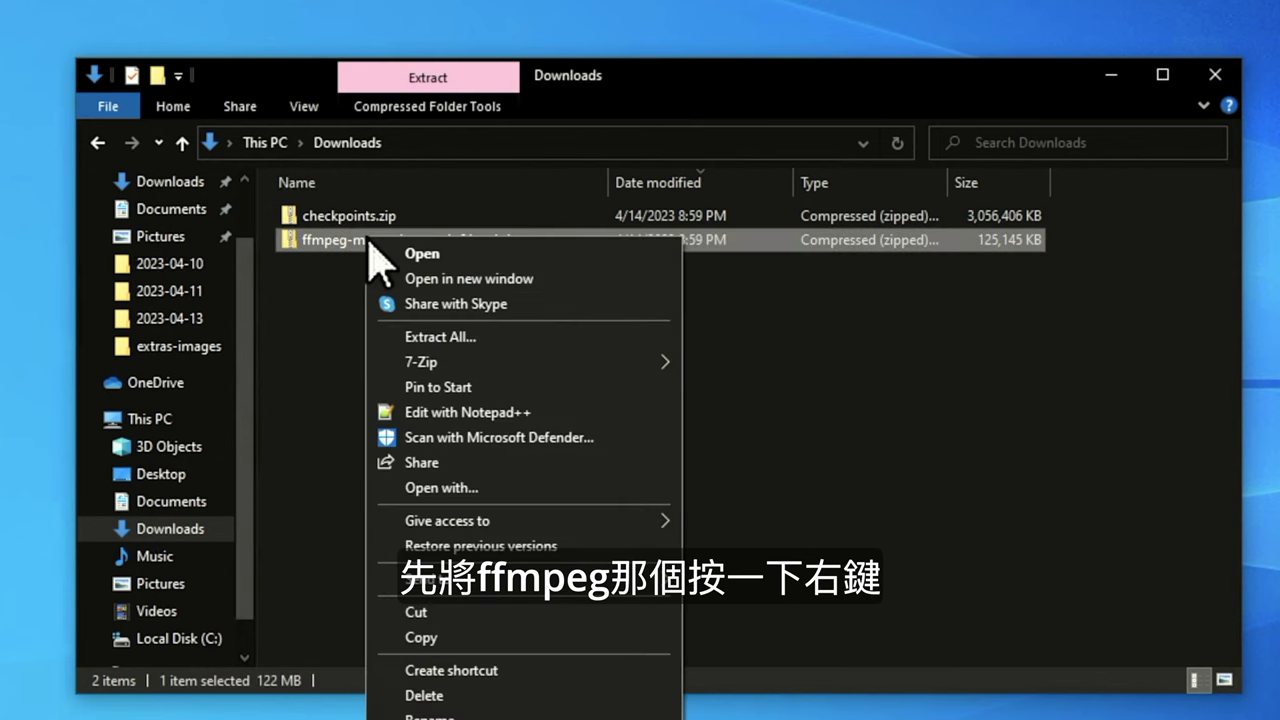
{"action": "left_click", "coordinate": [497, 335]}
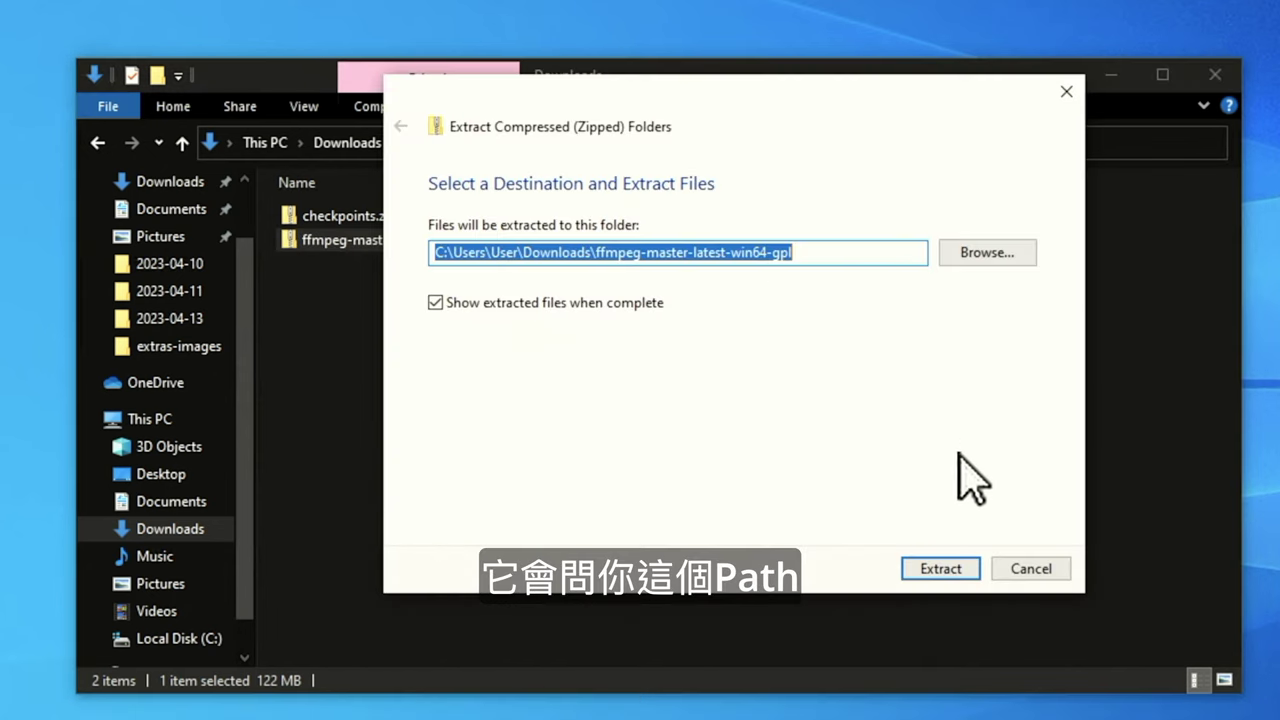
{"action": "left_click", "coordinate": [941, 570]}
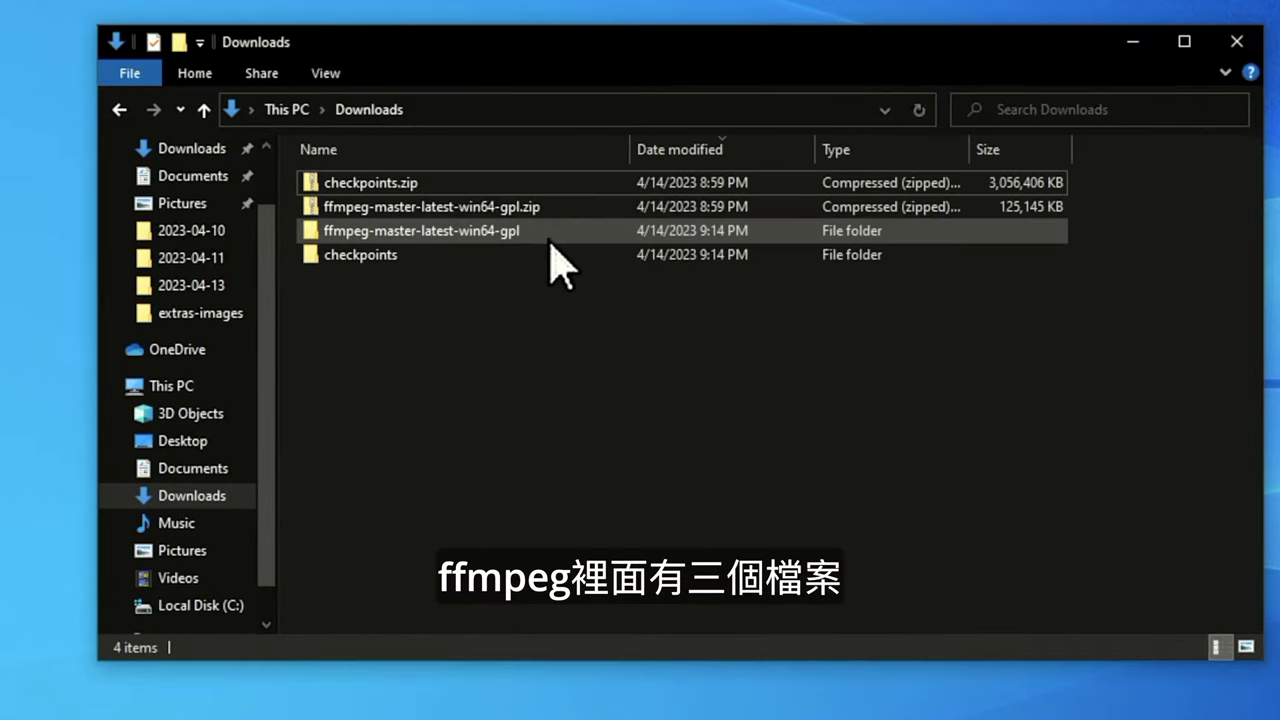
- Open the bin folder inside the nested ffmpeg-master-latest-win64-gpl folder
{"action": "double_click", "coordinate": [551, 244]}
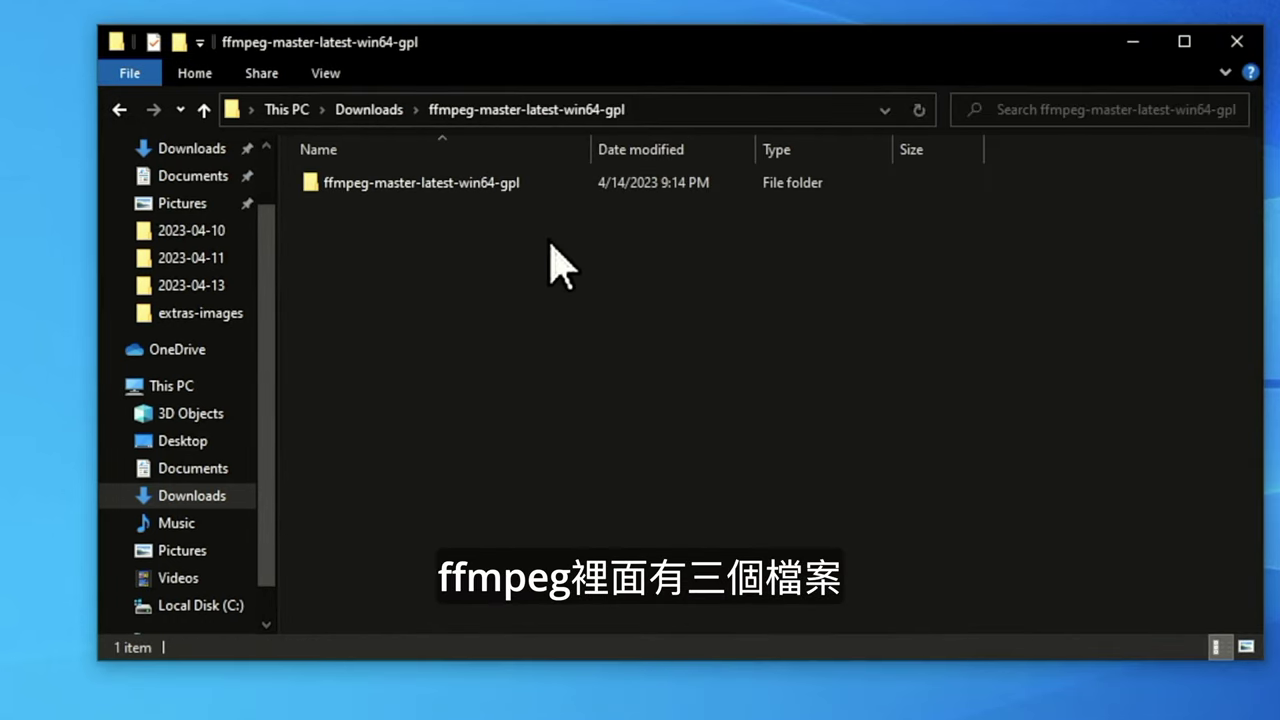
{"action": "left_click", "coordinate": [519, 186]}
{"action": "double_click", "coordinate": [519, 186]}
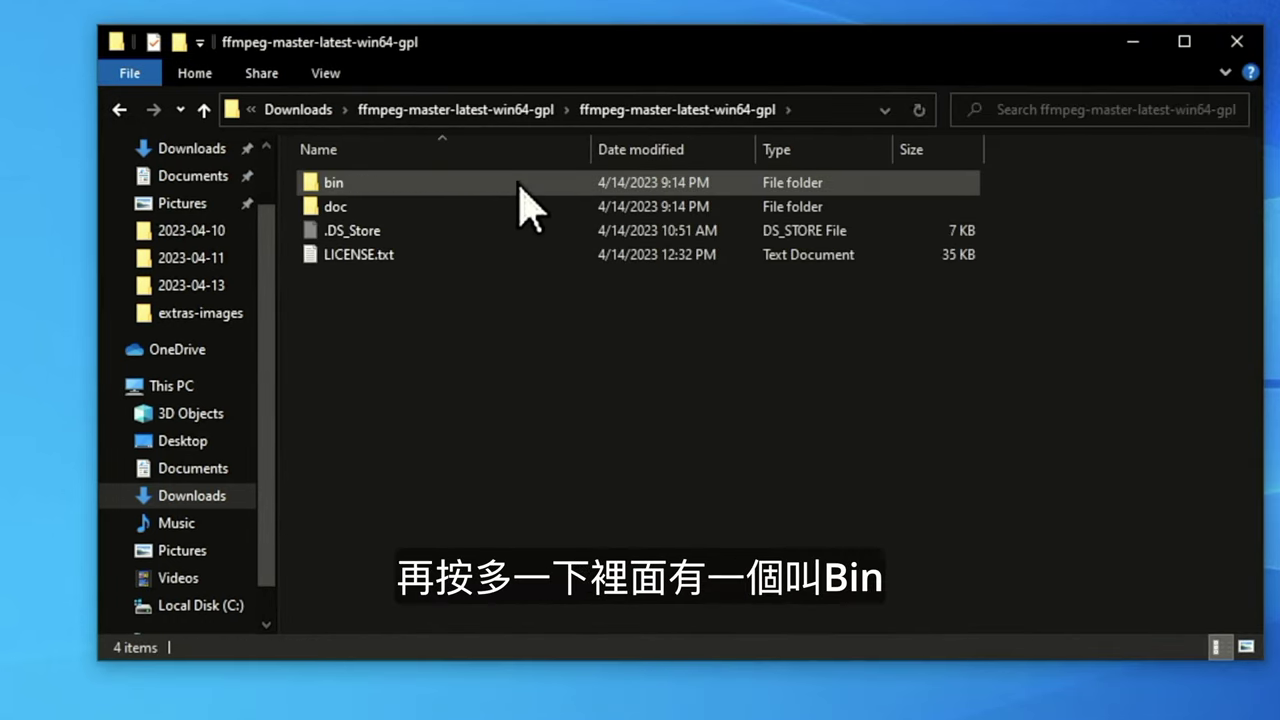
{"action": "double_click", "coordinate": [519, 184]}
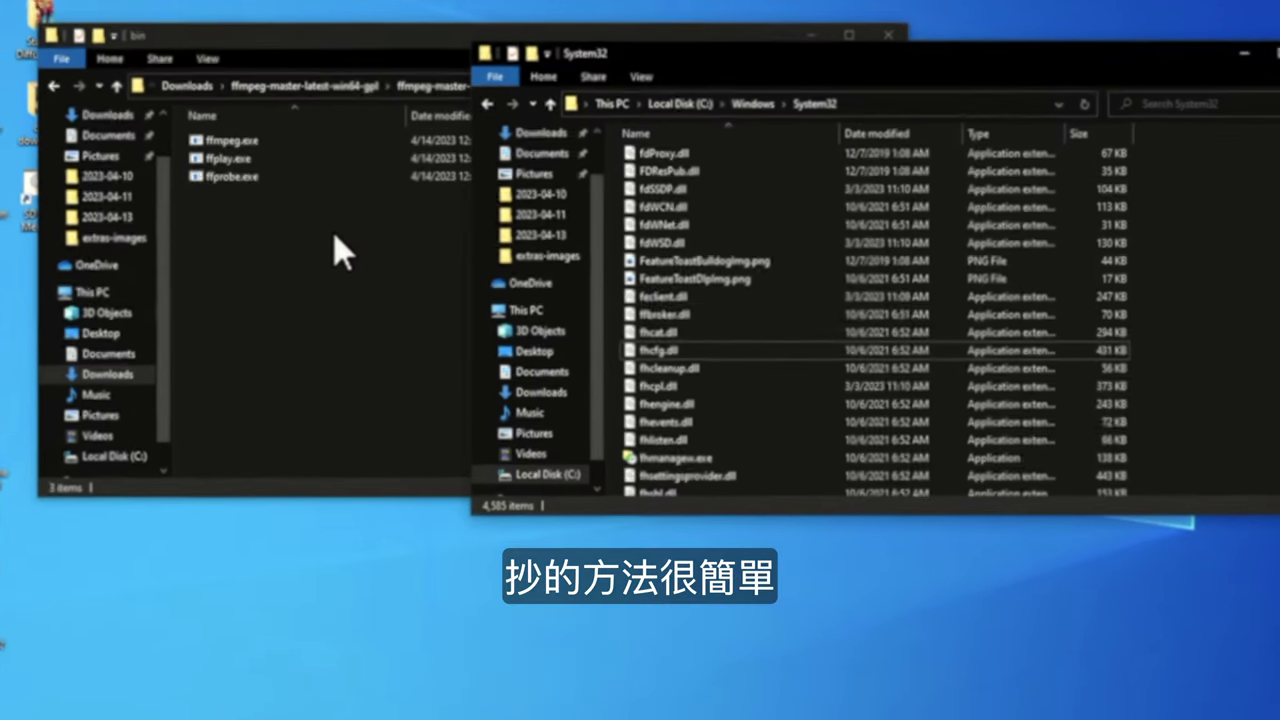
- Move ffmpeg.exe, ffplay.exe and ffprobe.exe from bin into C:\Windows\System32, granting administrator permission for each file
{"action": "left_click_drag", "start_coordinate": [352, 256], "coordinate": [282, 190]}
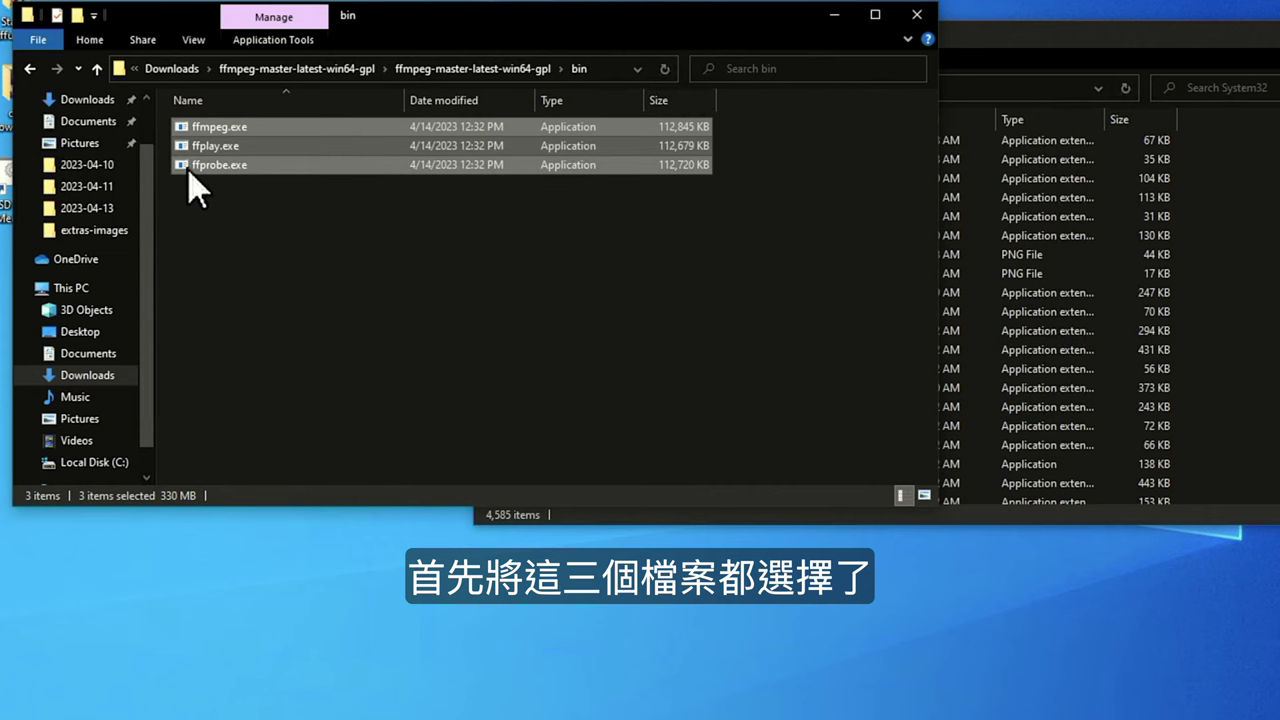
{"action": "left_click", "coordinate": [1108, 40]}
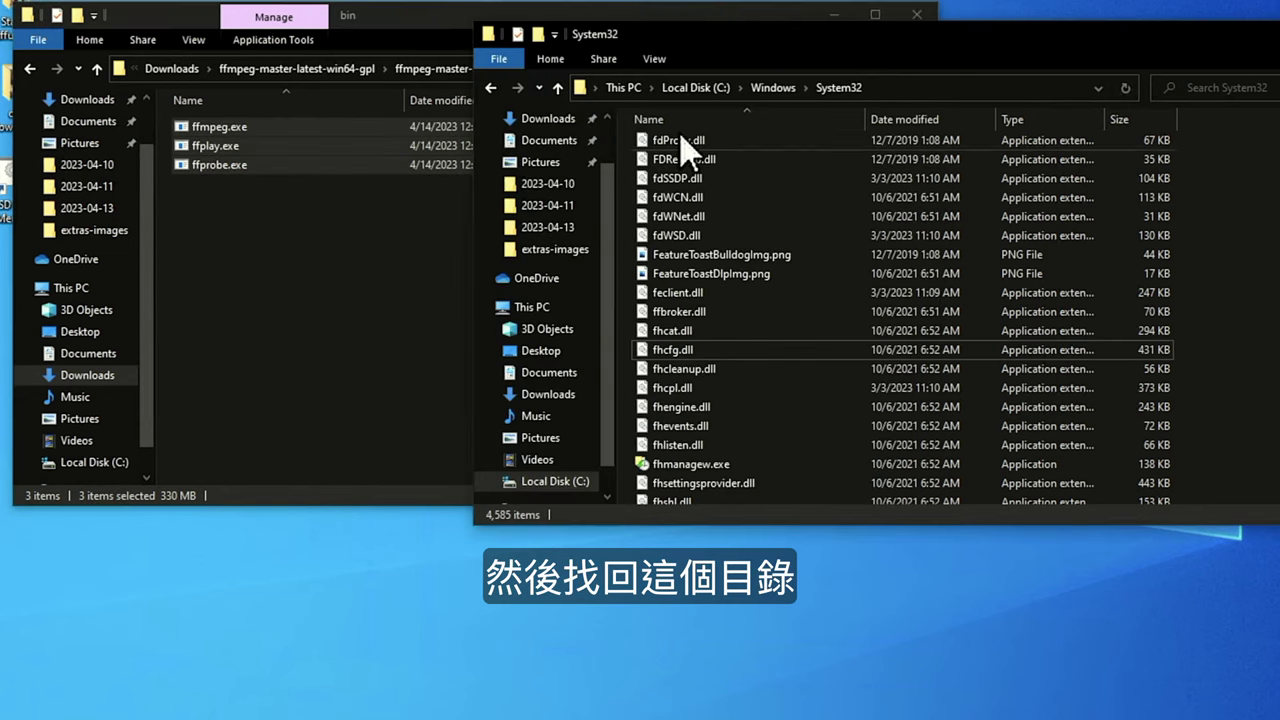
{"action": "left_click", "coordinate": [905, 88]}
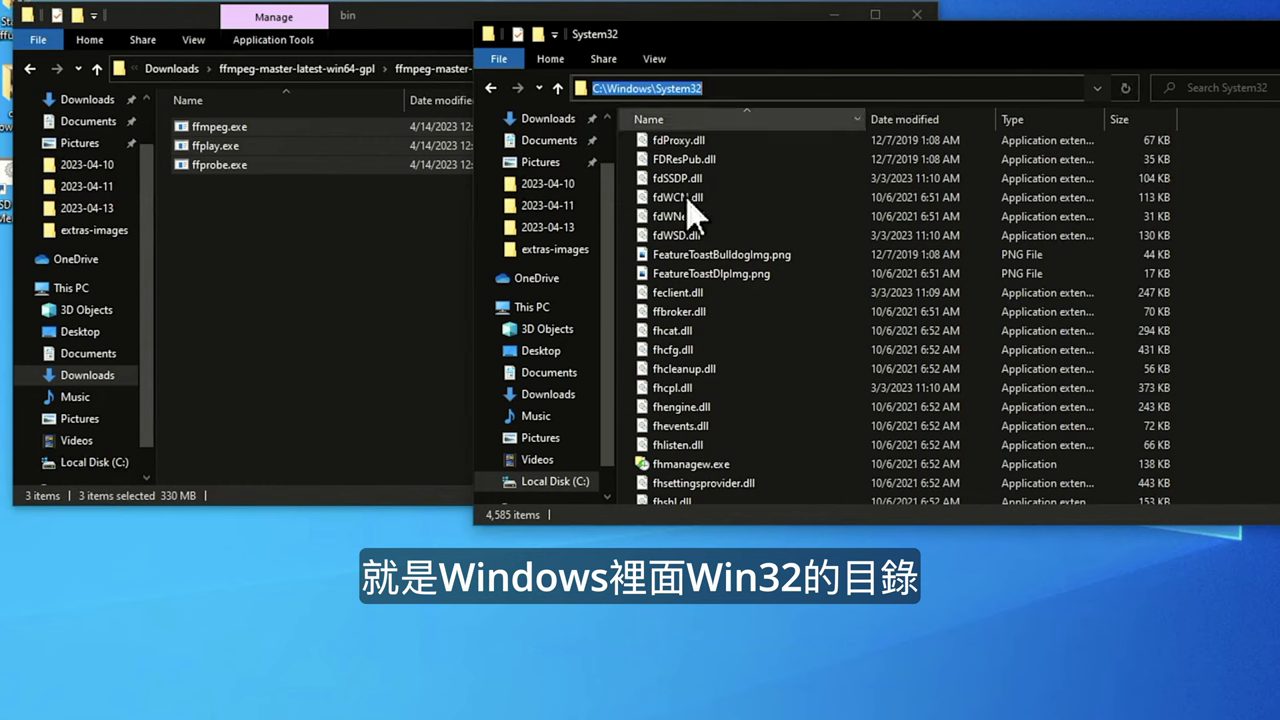
{"action": "left_click_drag", "start_coordinate": [180, 163], "coordinate": [788, 348]}
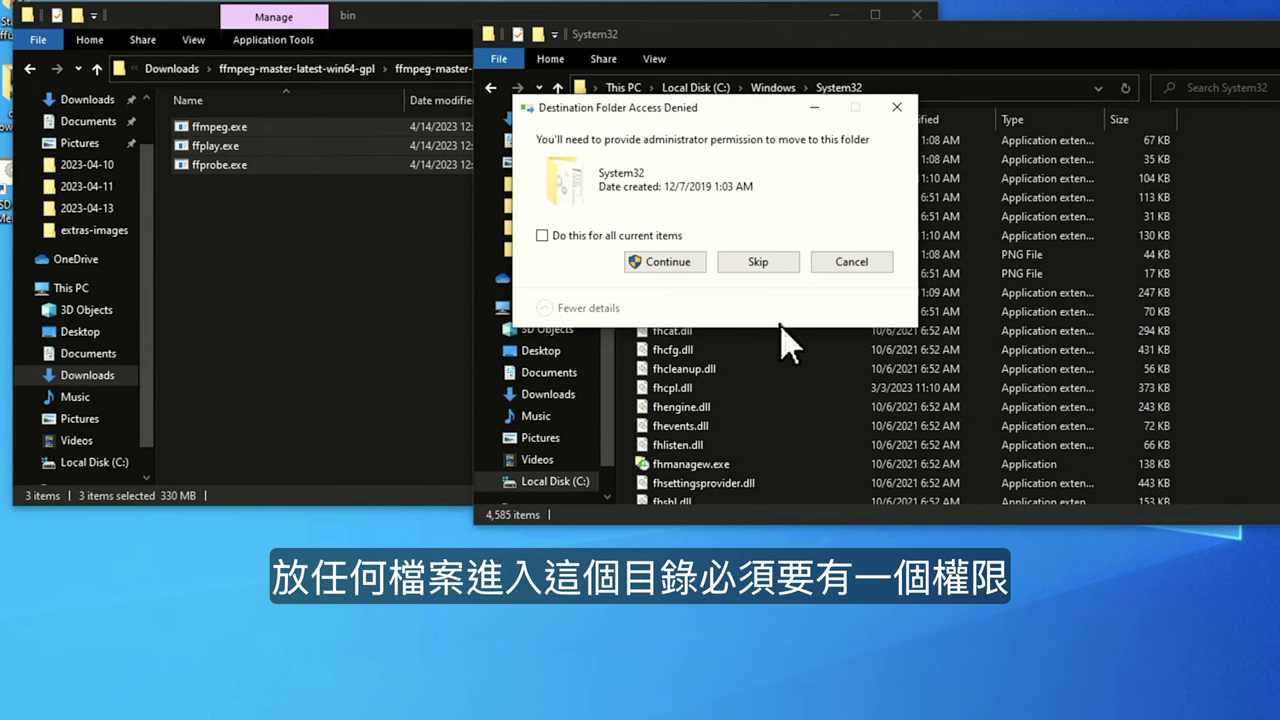
{"action": "left_click", "coordinate": [686, 270]}
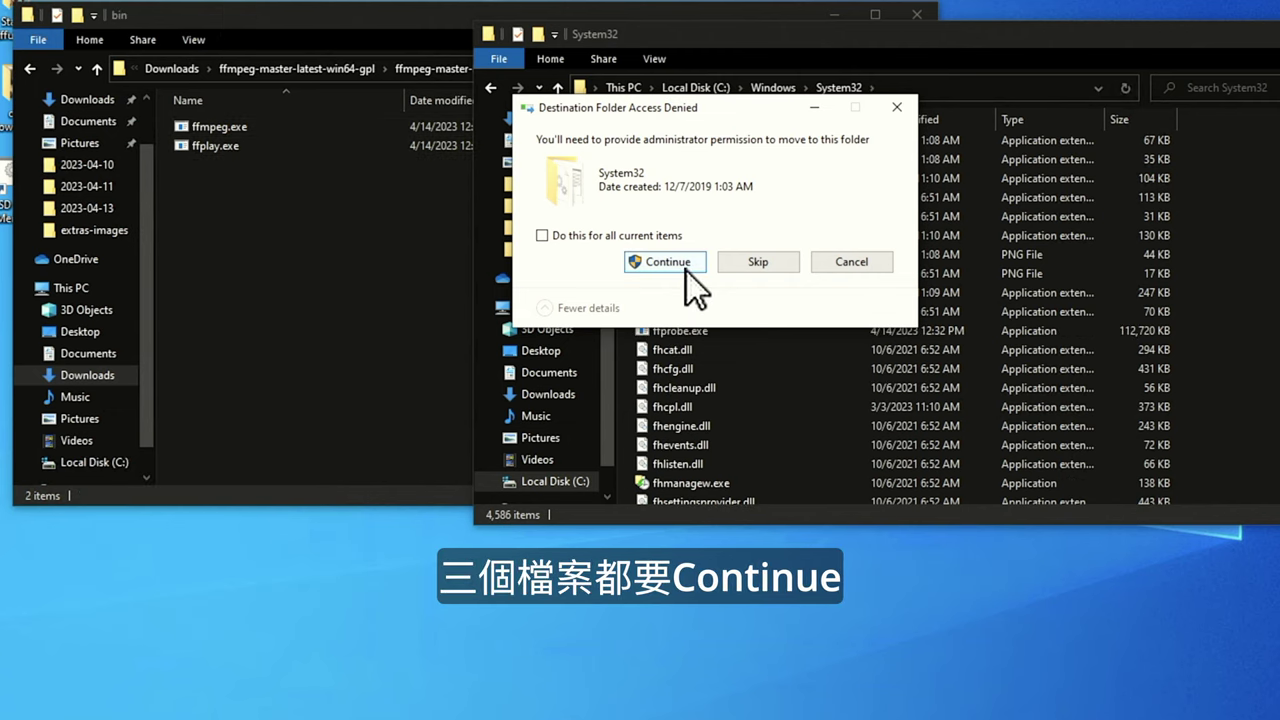
{"action": "left_click", "coordinate": [686, 268]}
{"action": "left_click", "coordinate": [684, 268]}
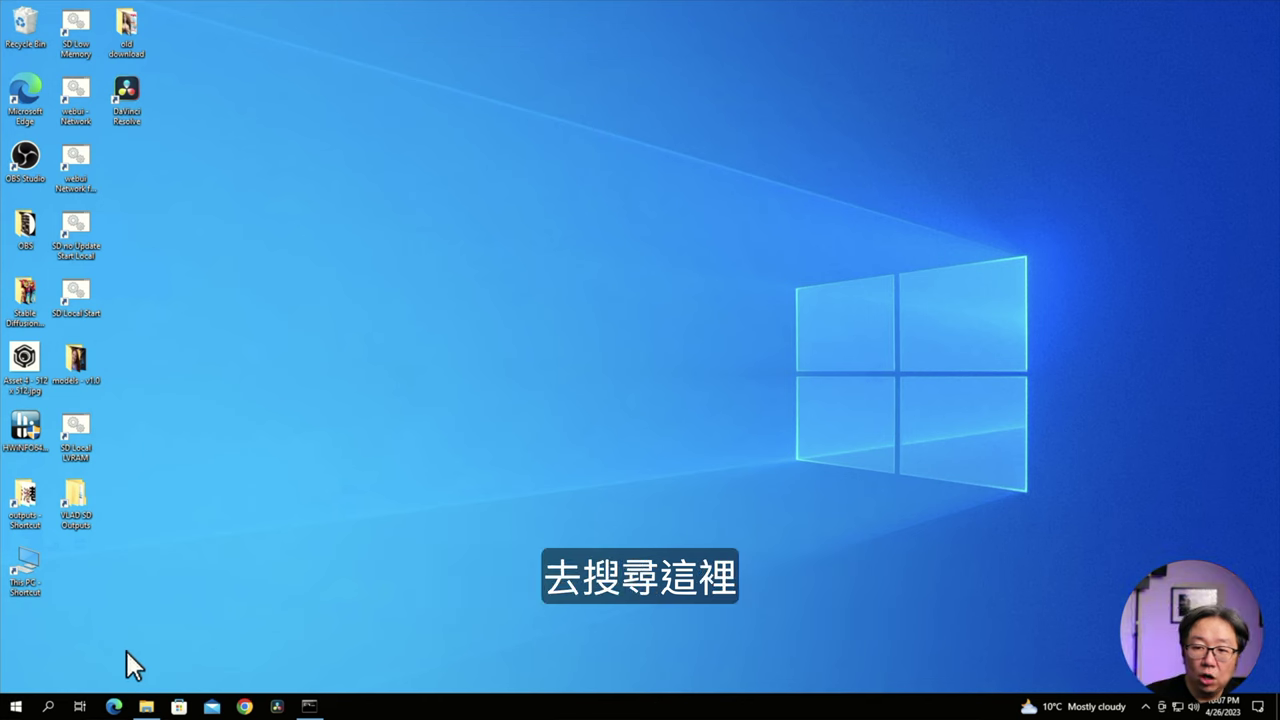
- Search Windows for cmd, run Command Prompt as administrator and allow it to make changes to the device
{"action": "left_click", "coordinate": [47, 706]}
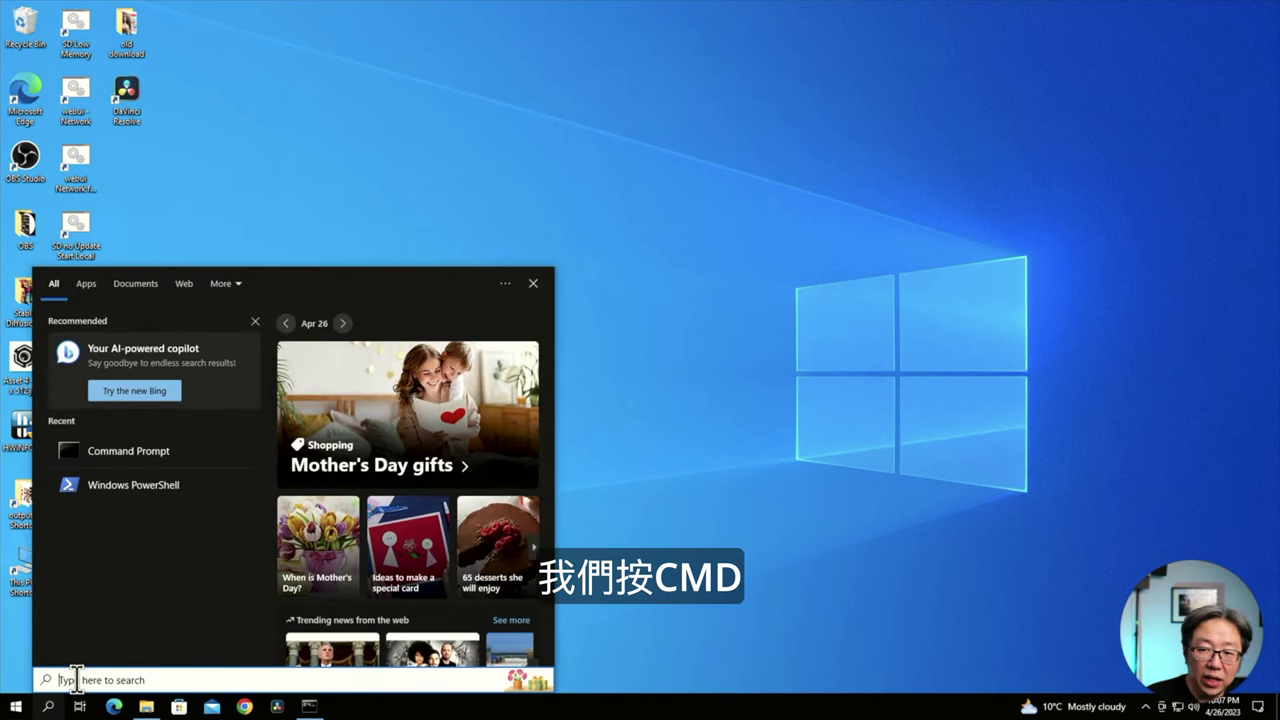
{"action": "type", "text": "cmd"}
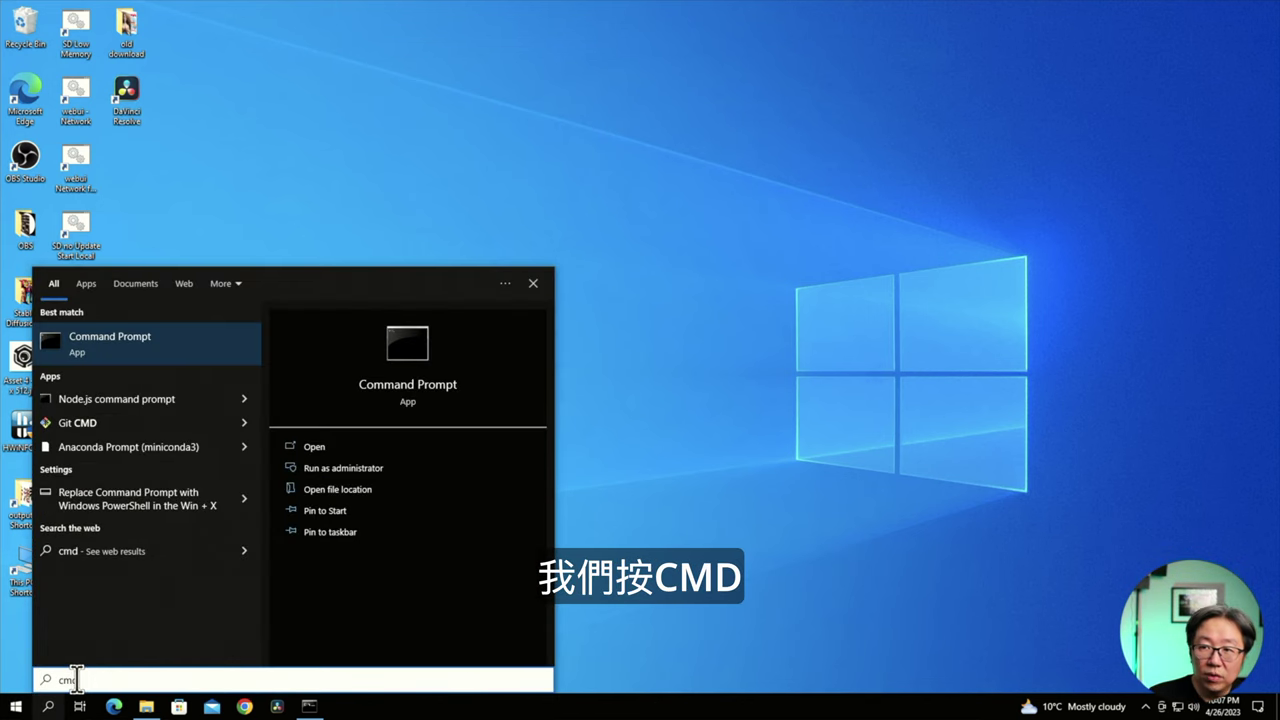
{"action": "right_click", "coordinate": [181, 347]}
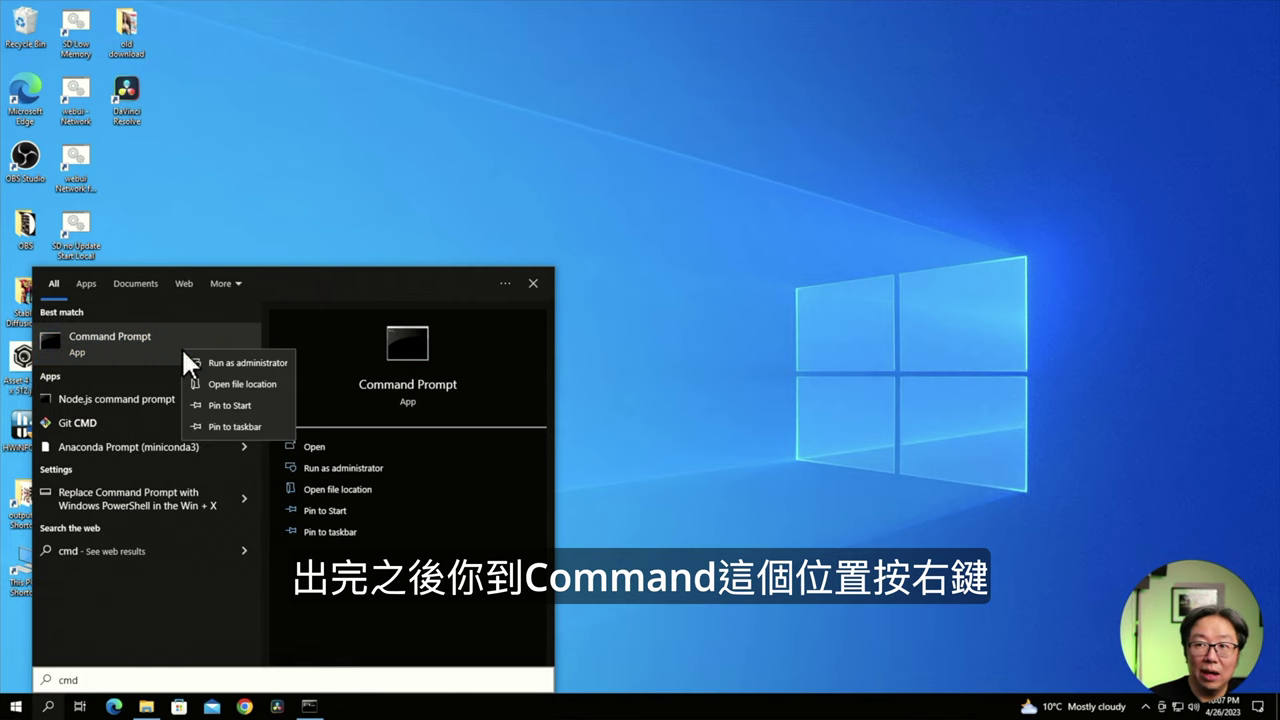
{"action": "left_click", "coordinate": [240, 364]}
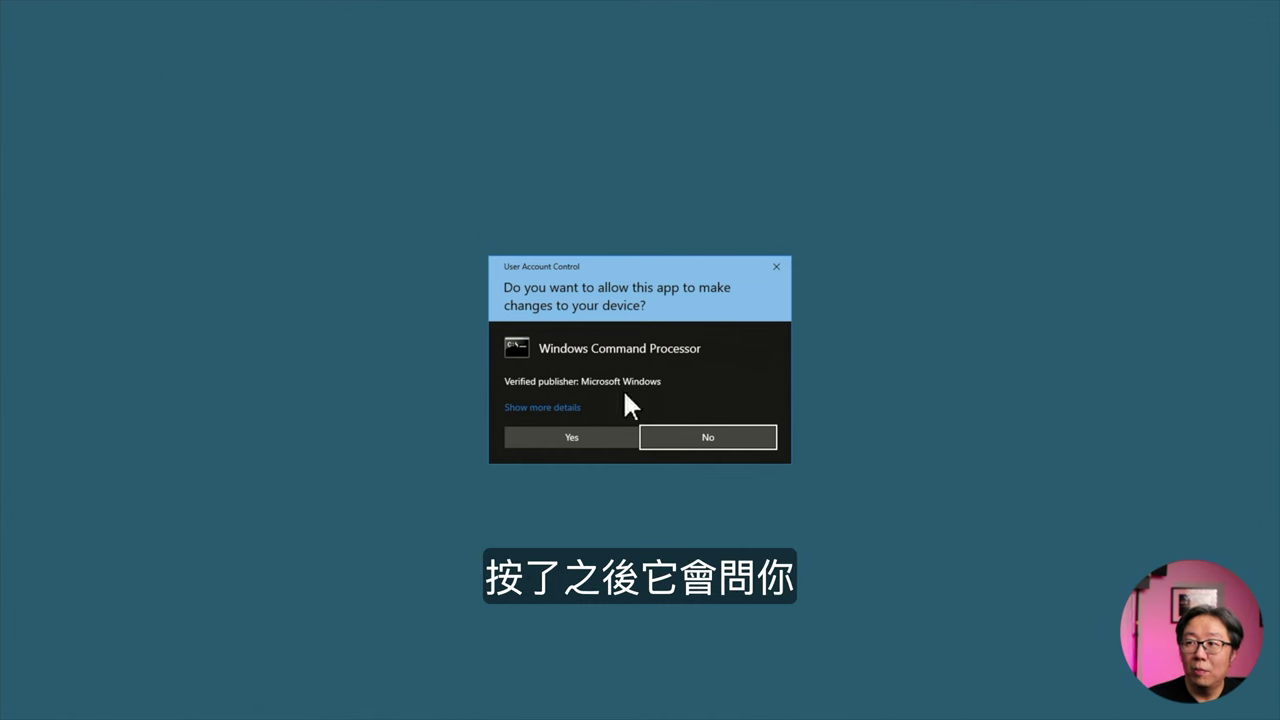
{"action": "left_click", "coordinate": [586, 440]}
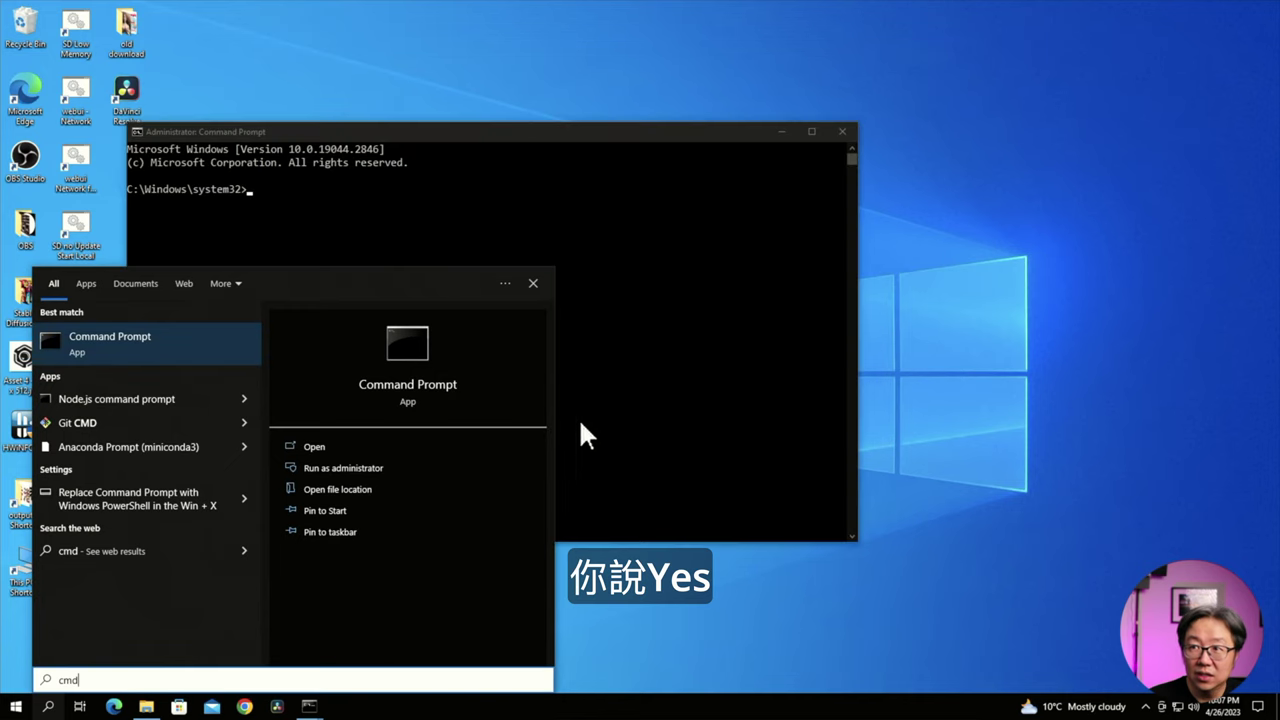
- Install Whisper from the administrator Command Prompt with pip install -U openai-whisper
{"action": "left_click", "coordinate": [579, 229]}
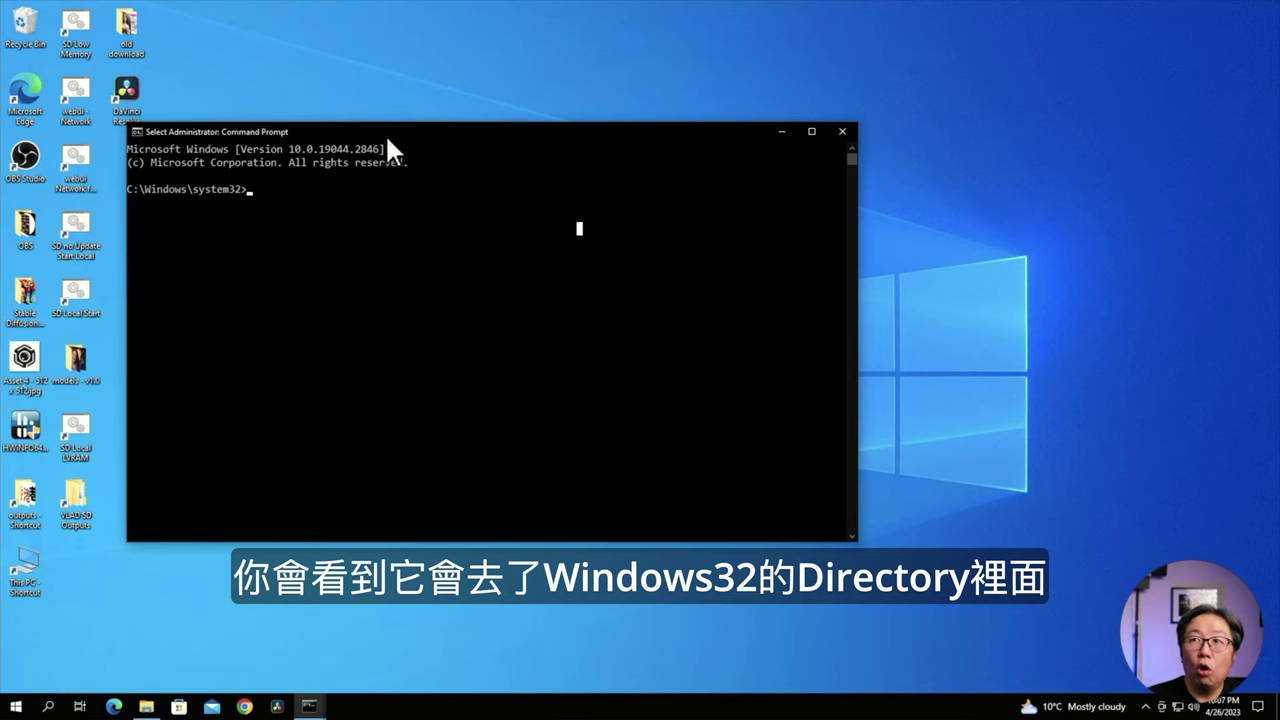
{"action": "left_click_drag", "start_coordinate": [417, 130], "coordinate": [510, 134]}
{"action": "left_click", "coordinate": [472, 279]}
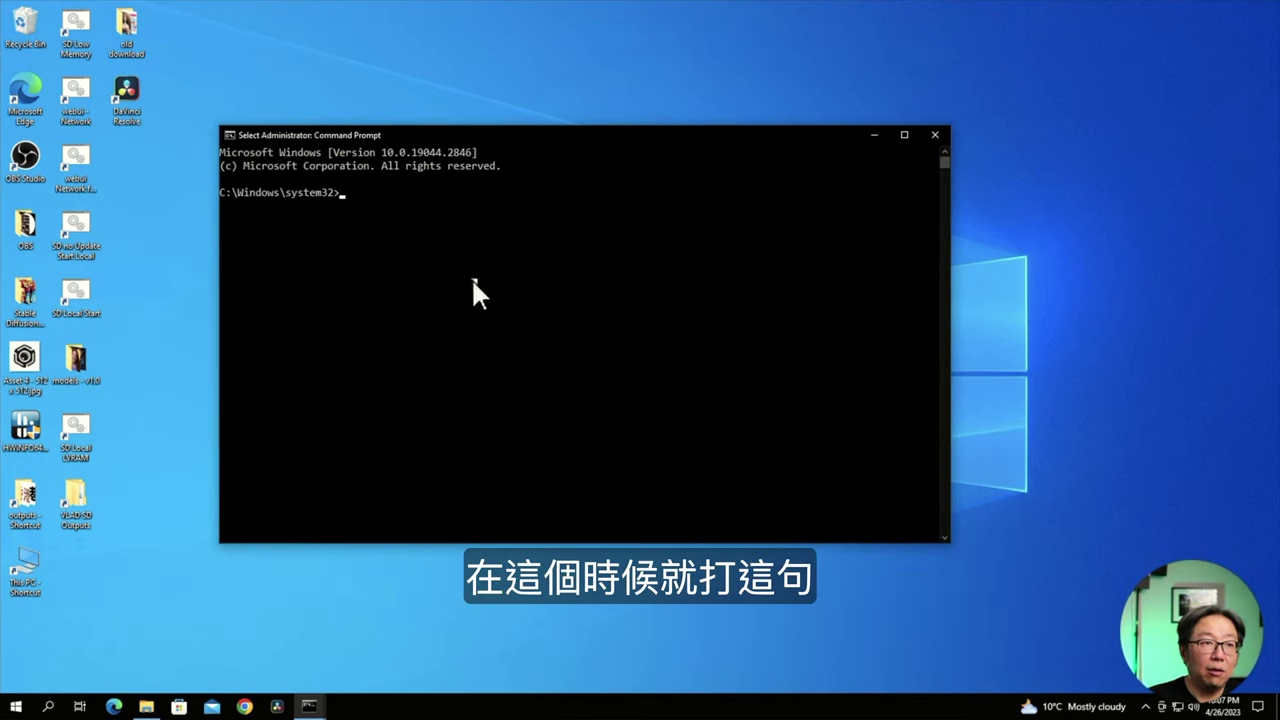
{"action": "type", "text": "pip install -U openai-whisper"}
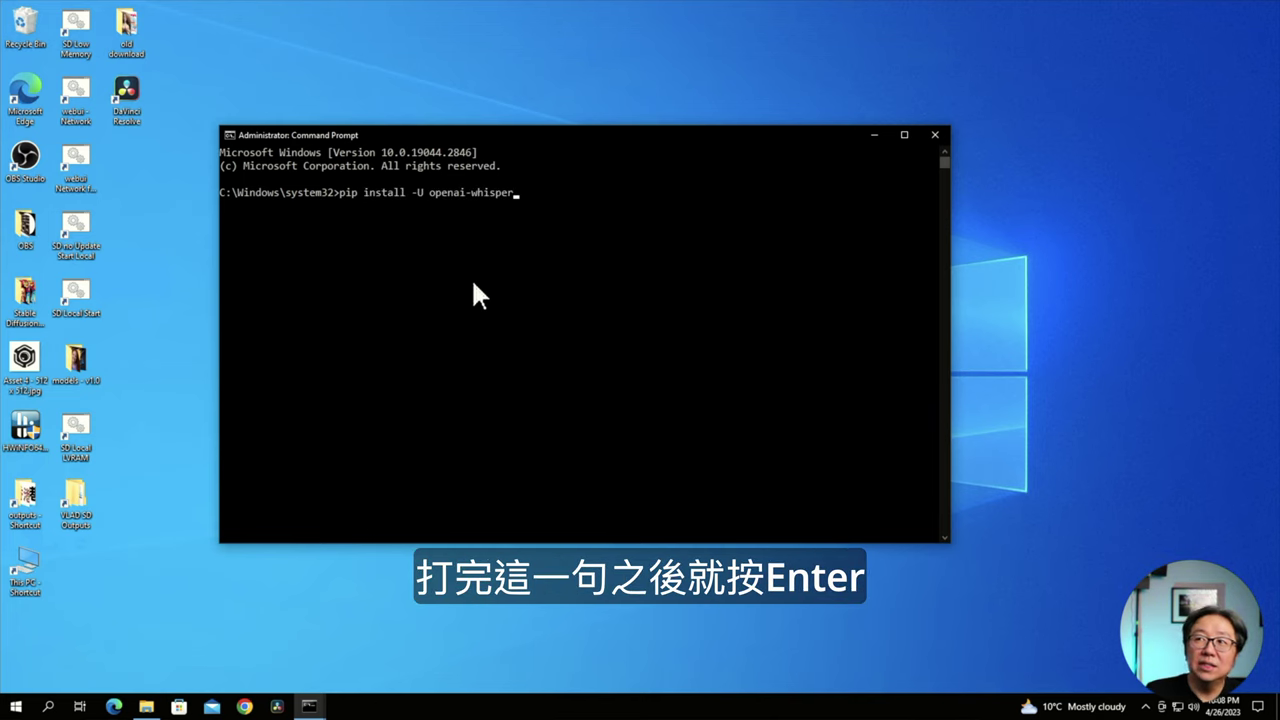